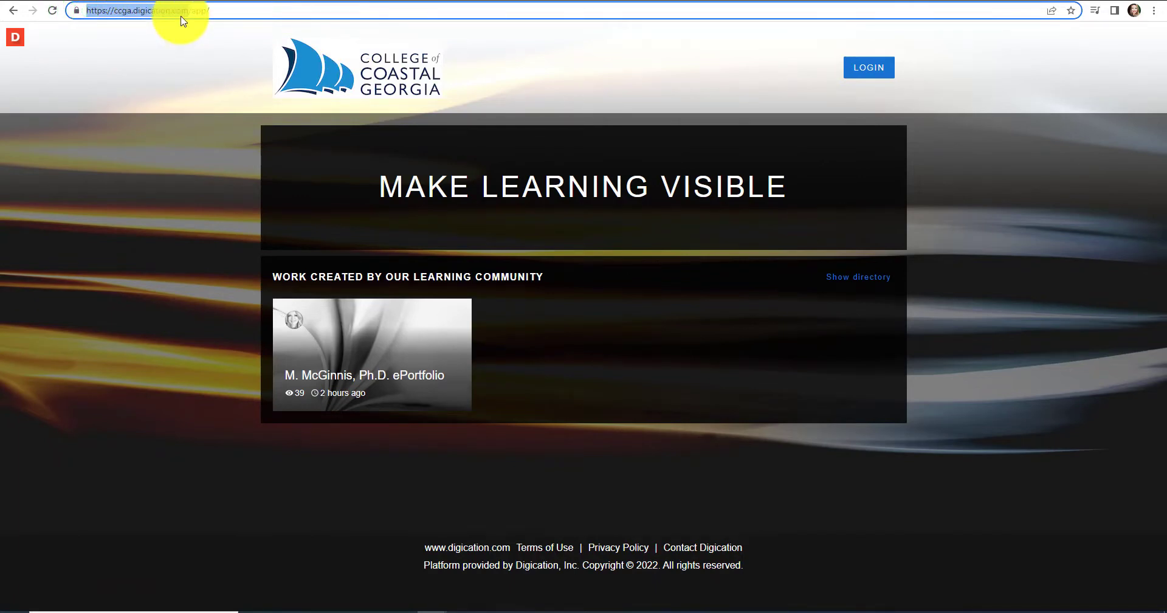
Step: Log in through the College of Coastal Georgia sign-in using the saved account credentials
click(878, 72)
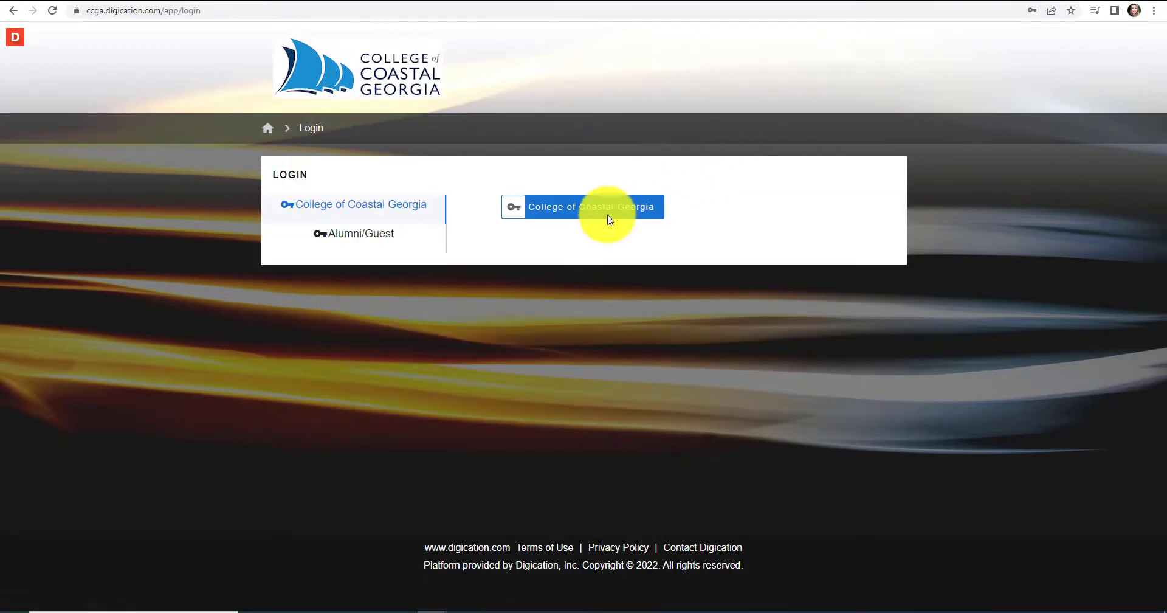
click(609, 220)
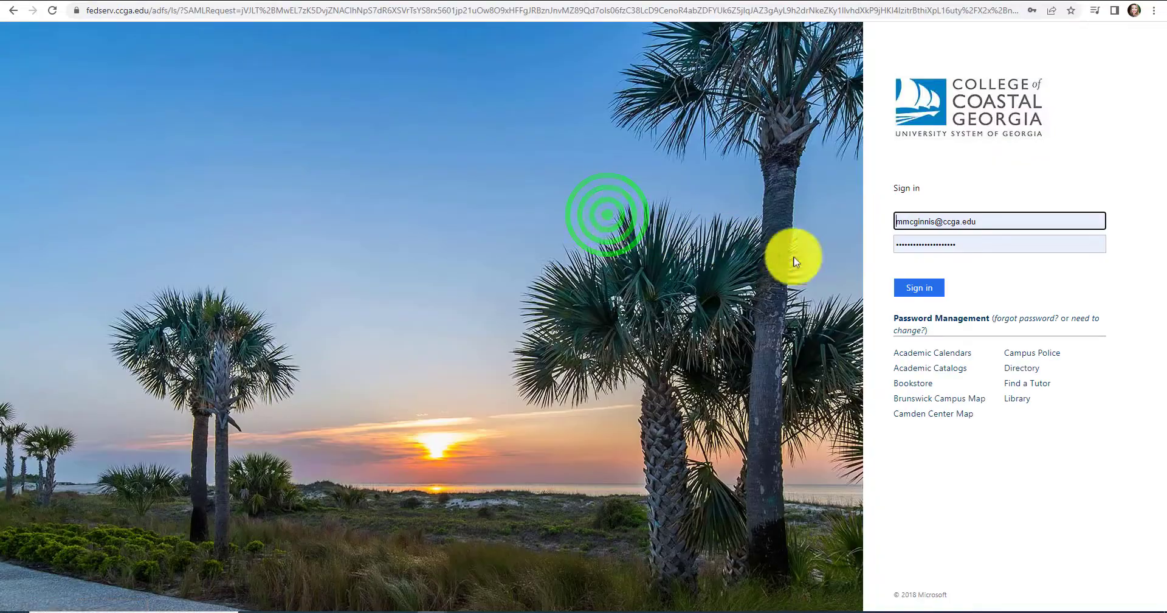
click(938, 293)
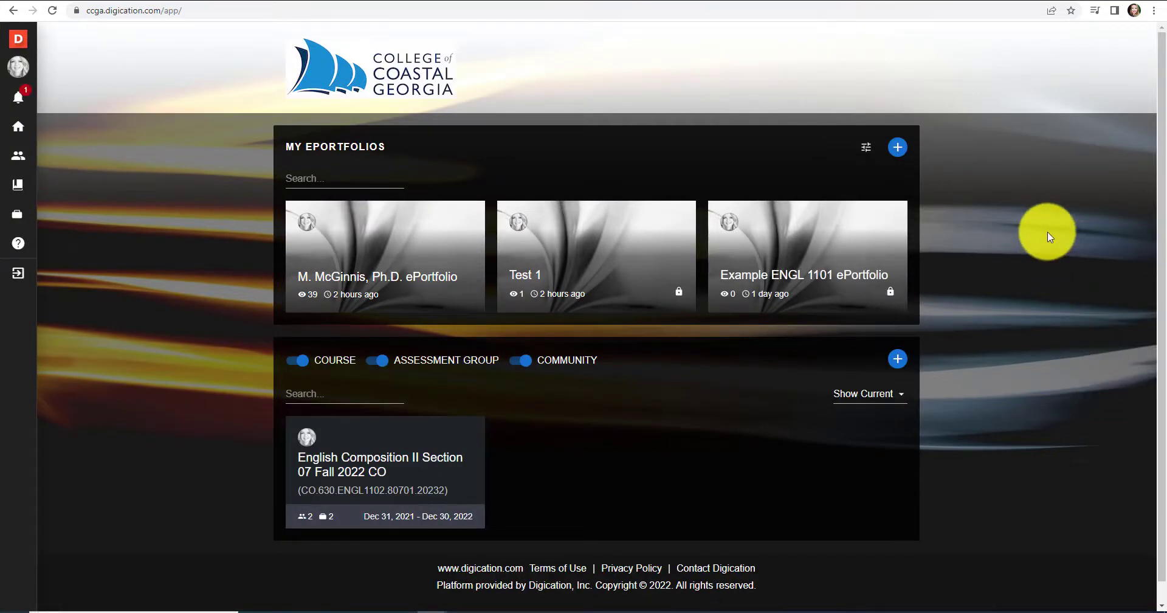
Step: Create a new ePortfolio titled "Professional Portfolio" using the Create from Scratch template
click(899, 152)
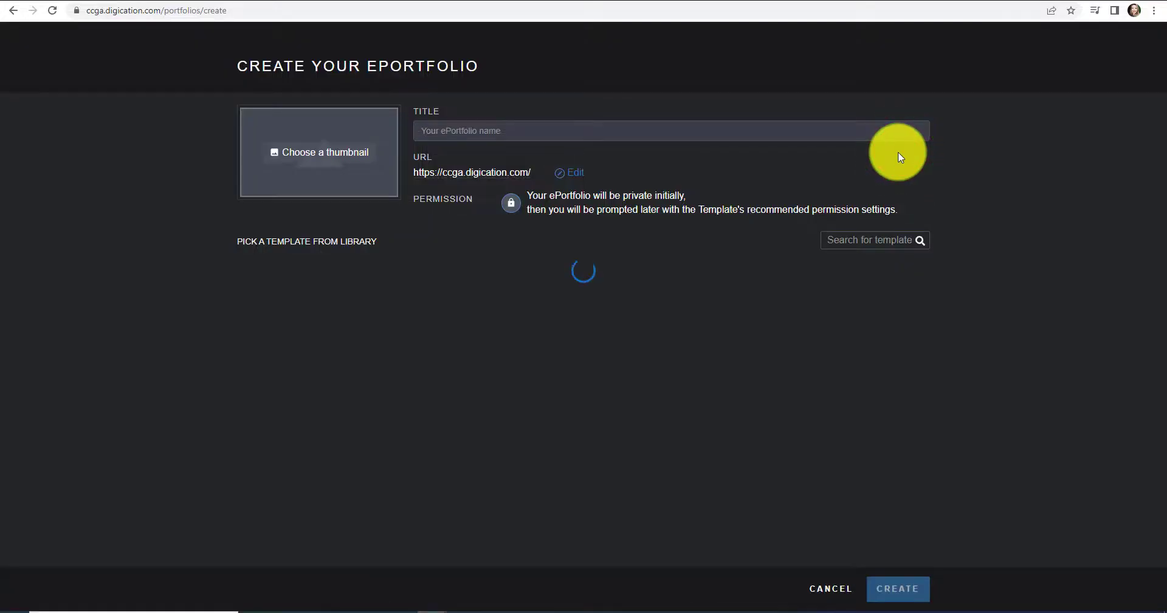
click(694, 130)
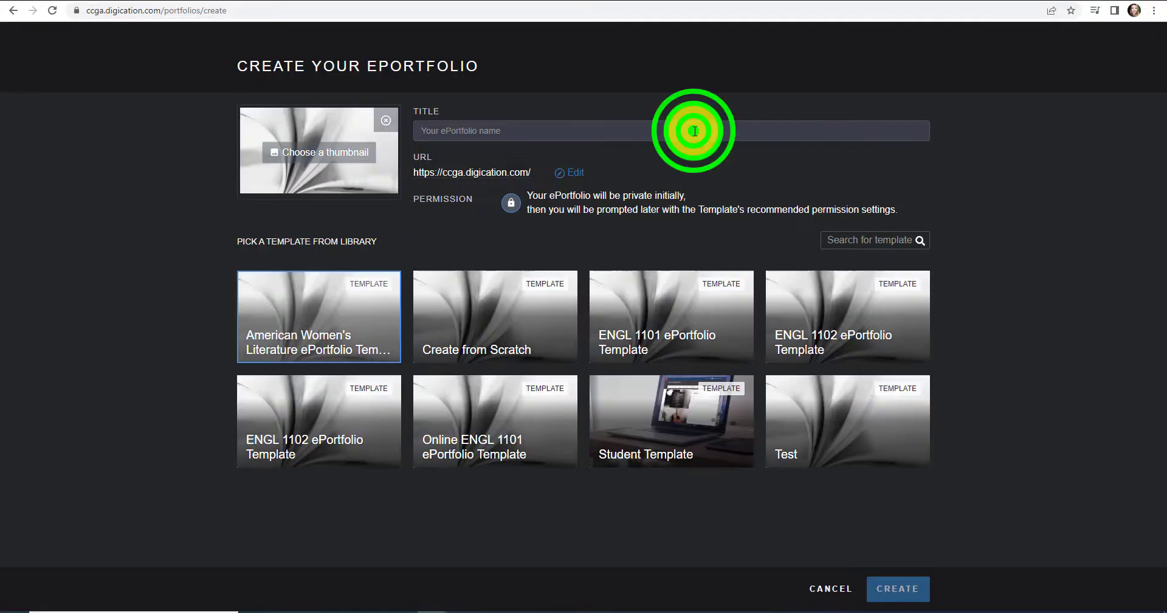
text(Profe)
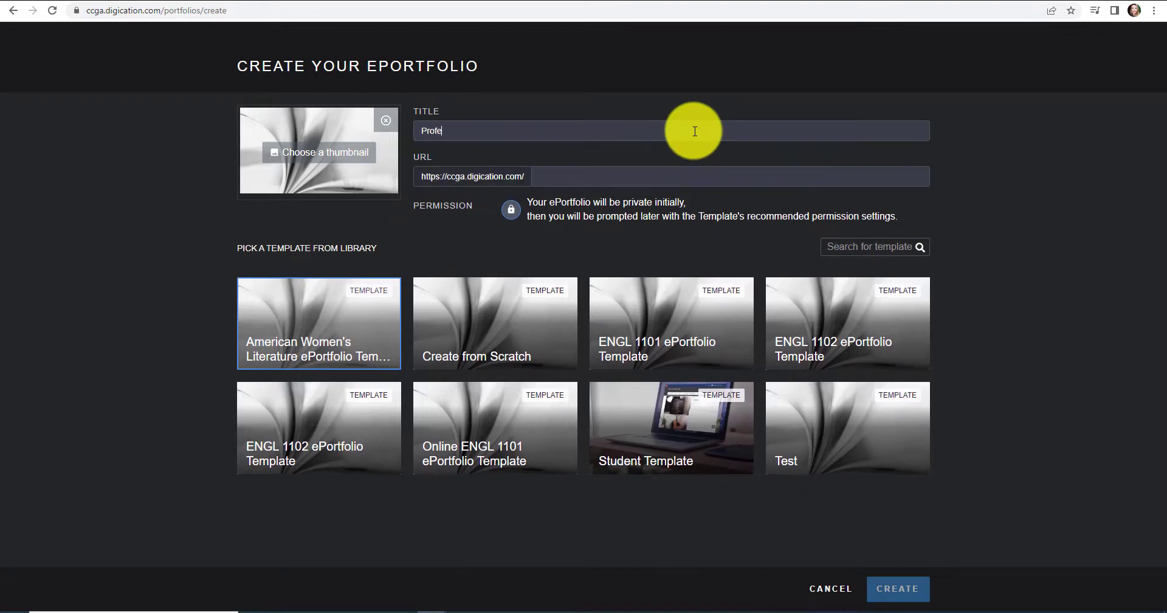
text(ssional Portfolio)
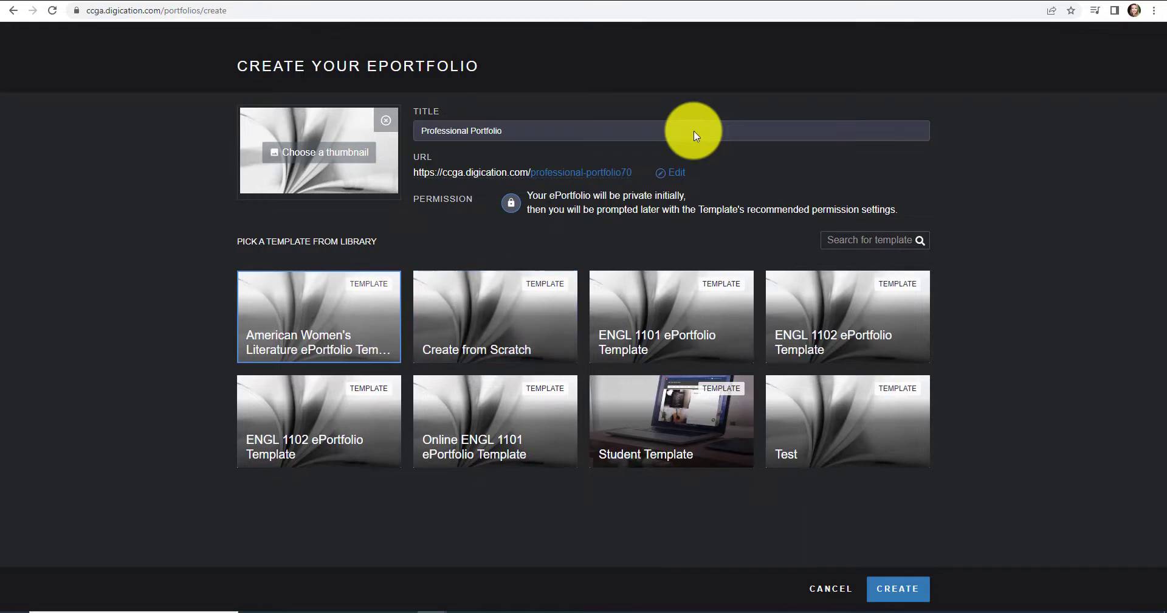
click(503, 316)
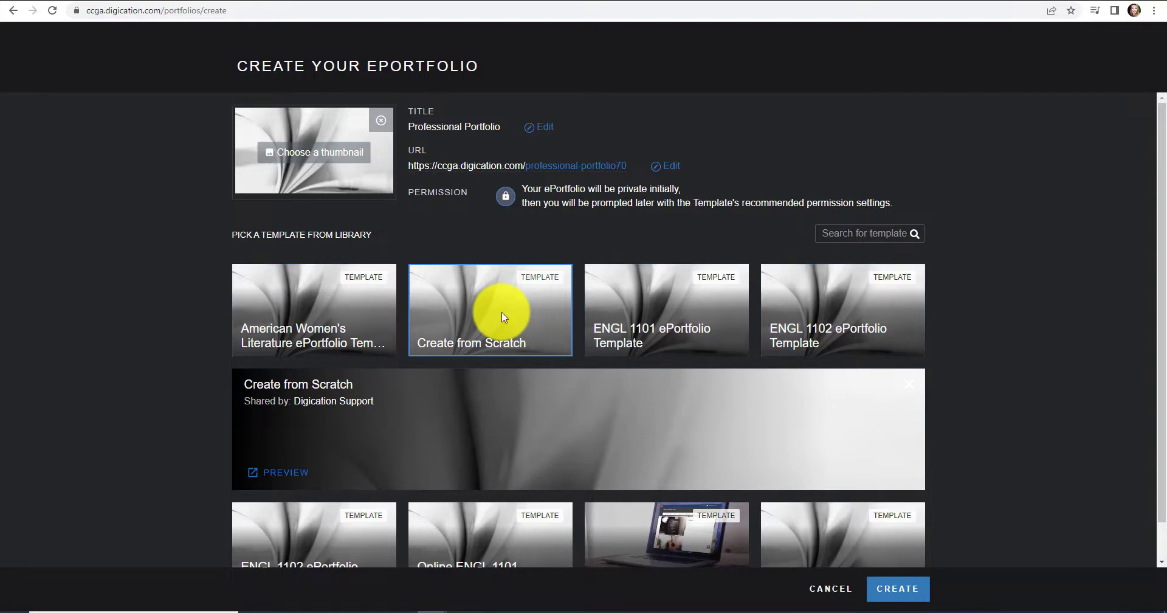
click(899, 589)
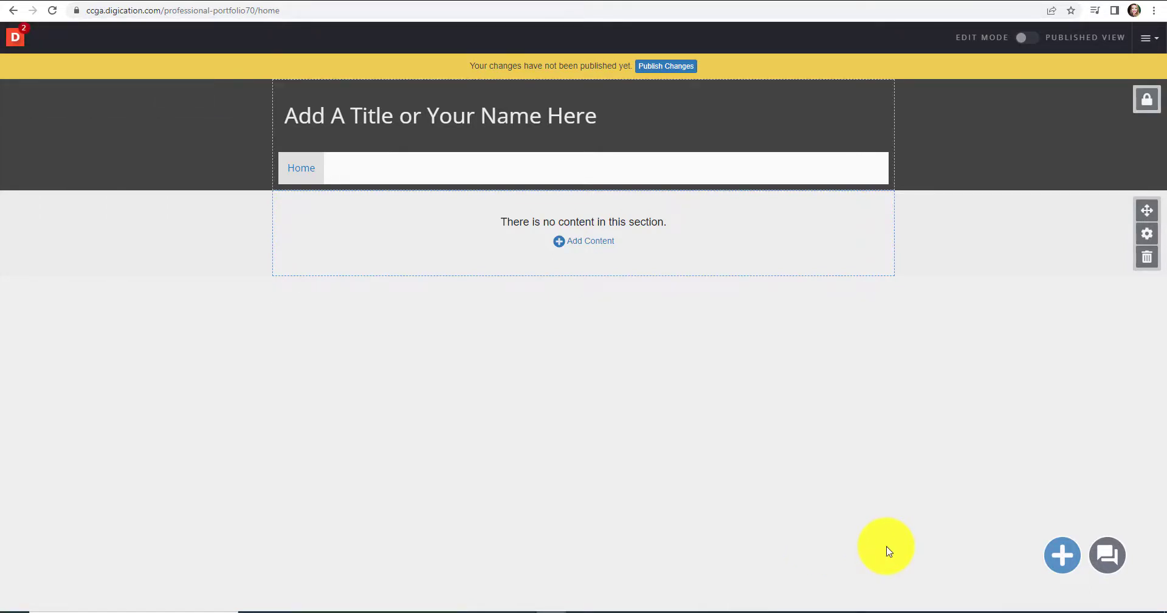
Step: Unlock the header and add the pages Curriculum Vitae, Class Descriptions and Resources to the navigation, saving the page settings
click(1149, 107)
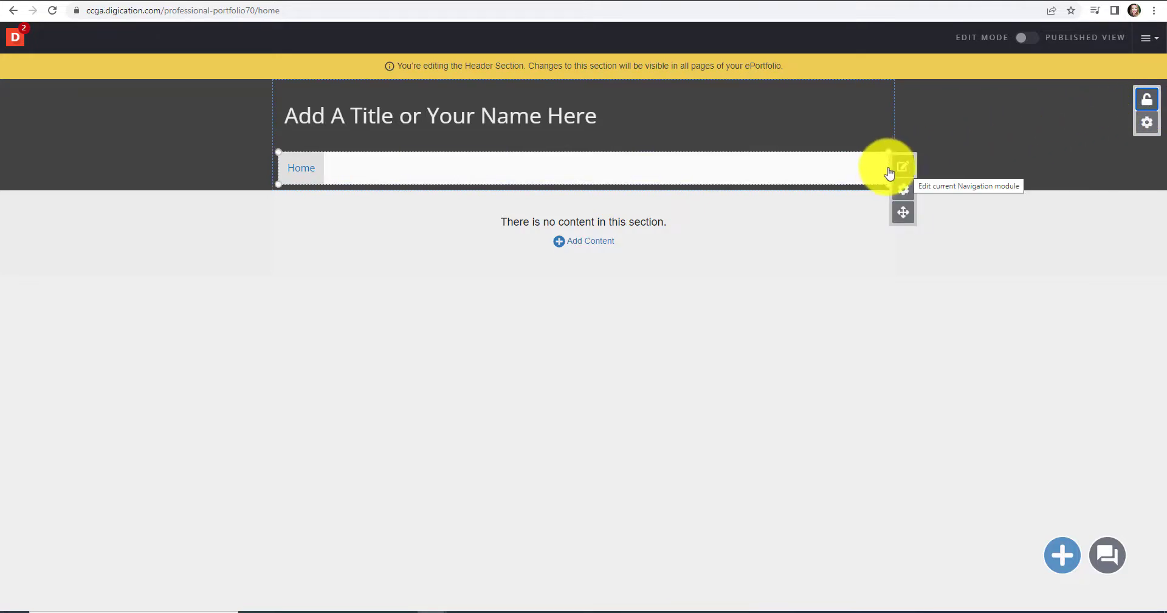
click(907, 172)
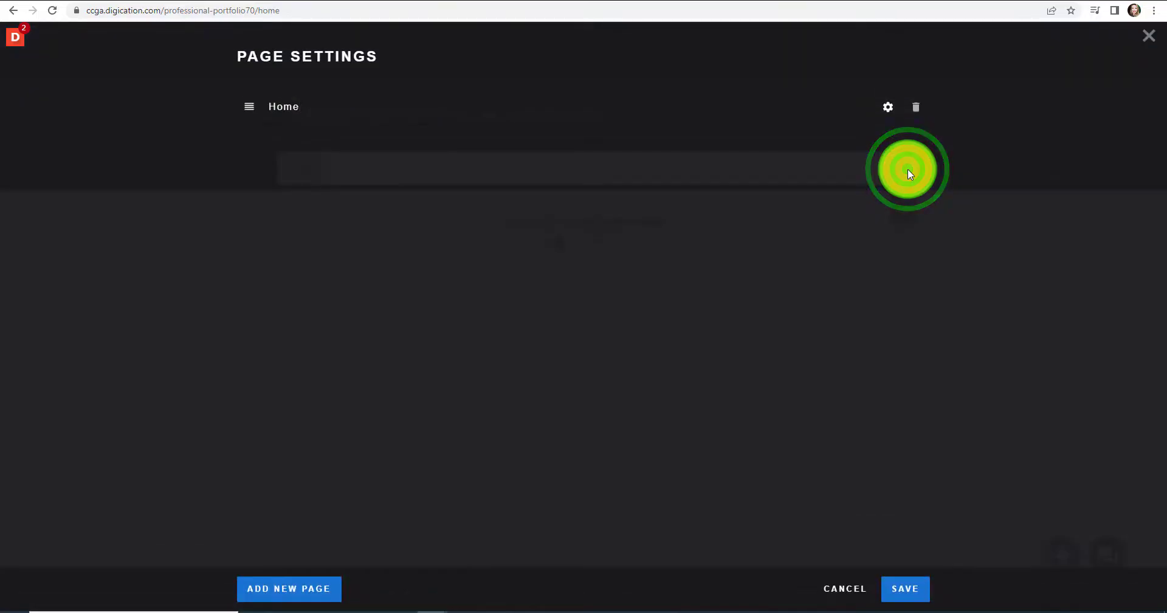
click(278, 597)
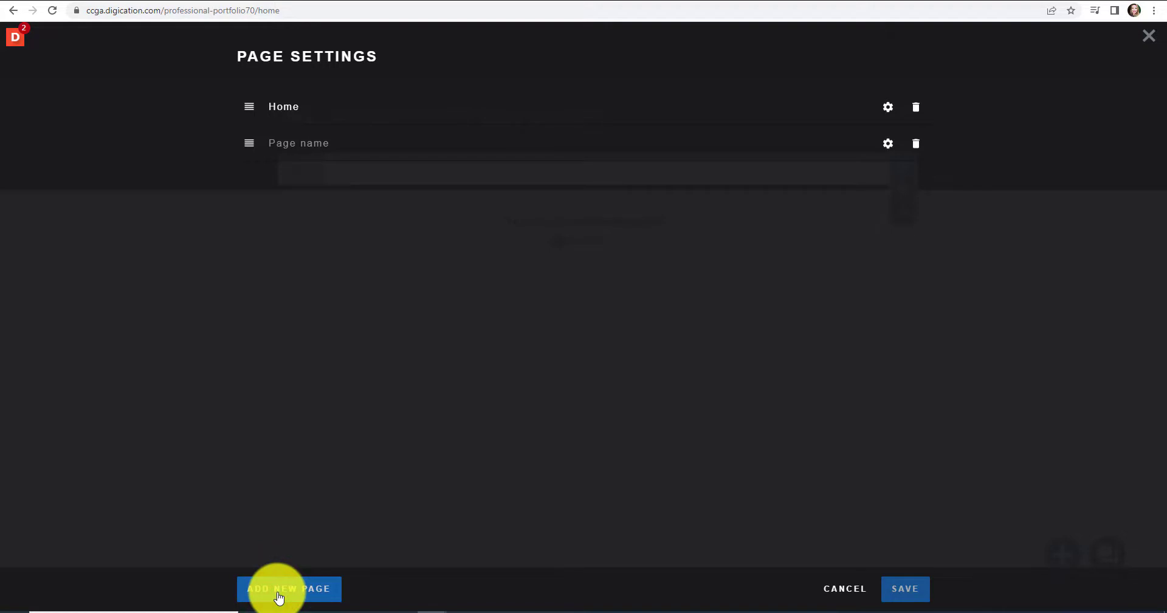
text(Curriculum Vitae)
click(322, 598)
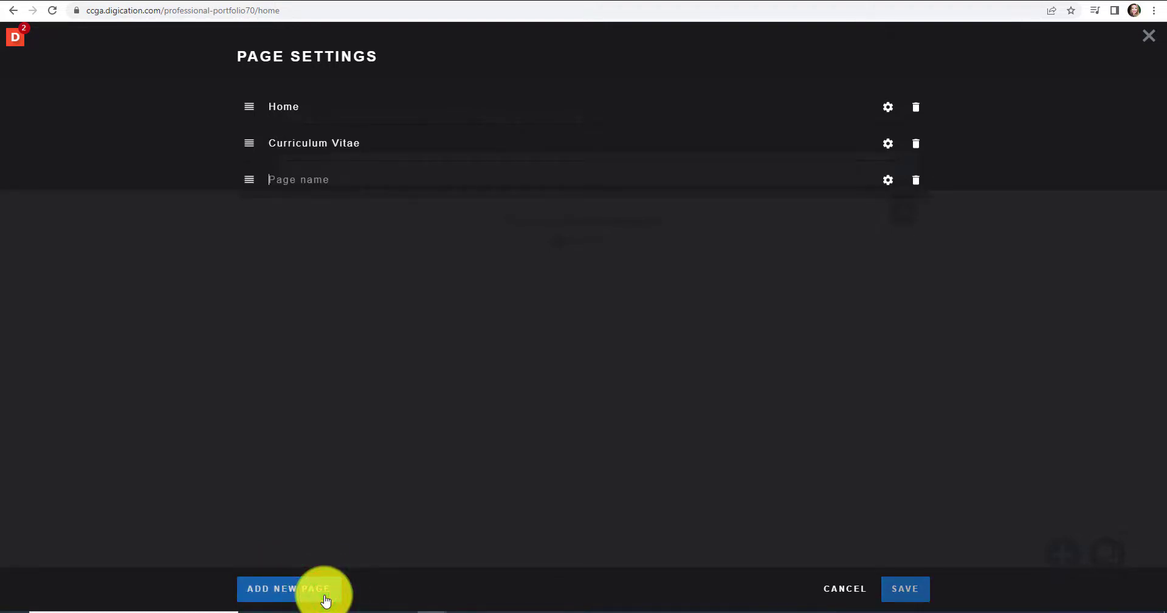
text(Clas)
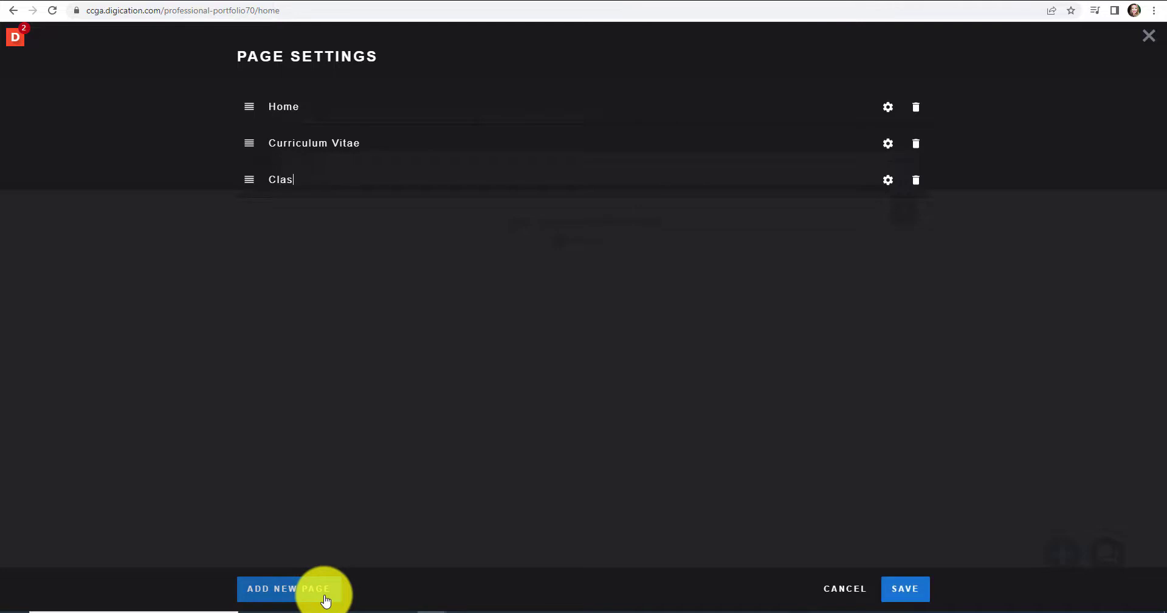
text(s Descriptions)
click(325, 600)
text(Reso)
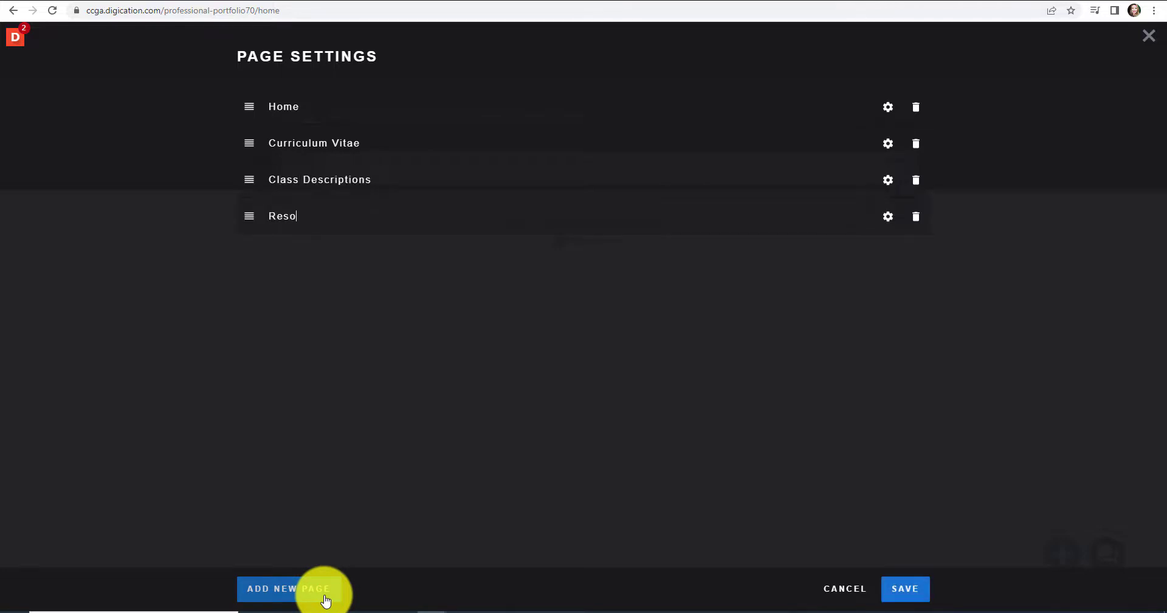
text(urces)
click(915, 589)
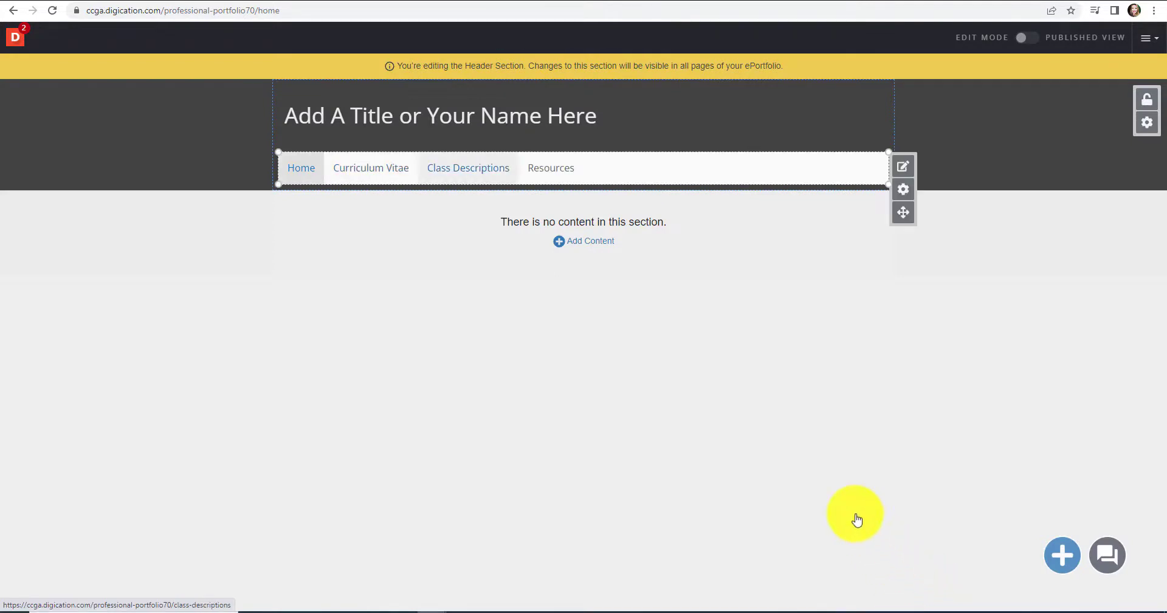
Step: Replace the placeholder heading in the header with the portfolio owner's full name followed by Ph.D
click(566, 118)
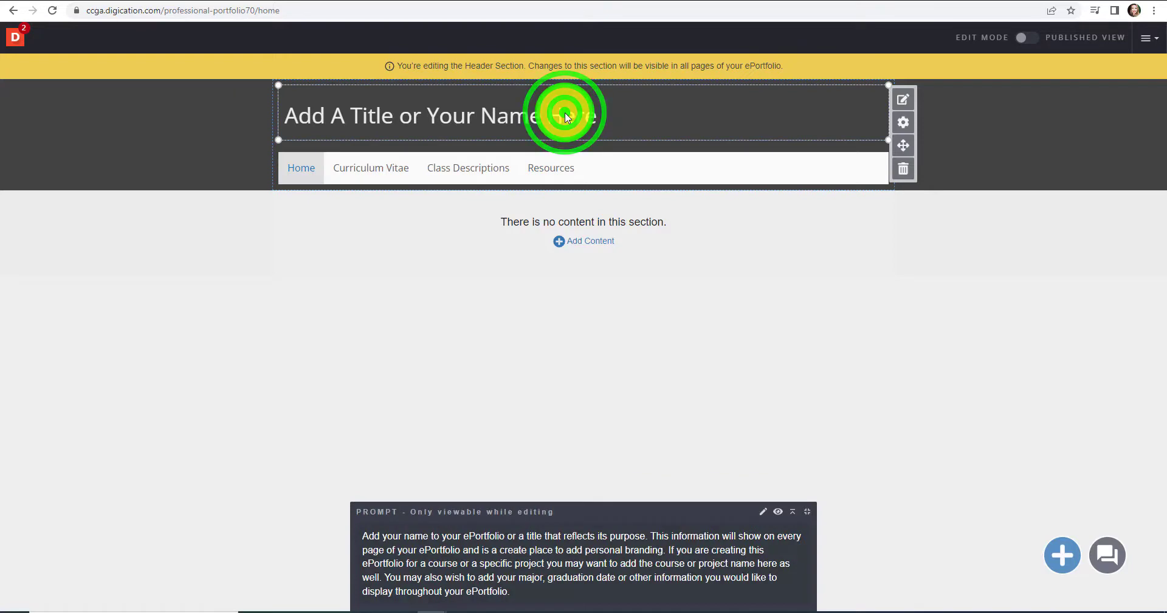
click(901, 105)
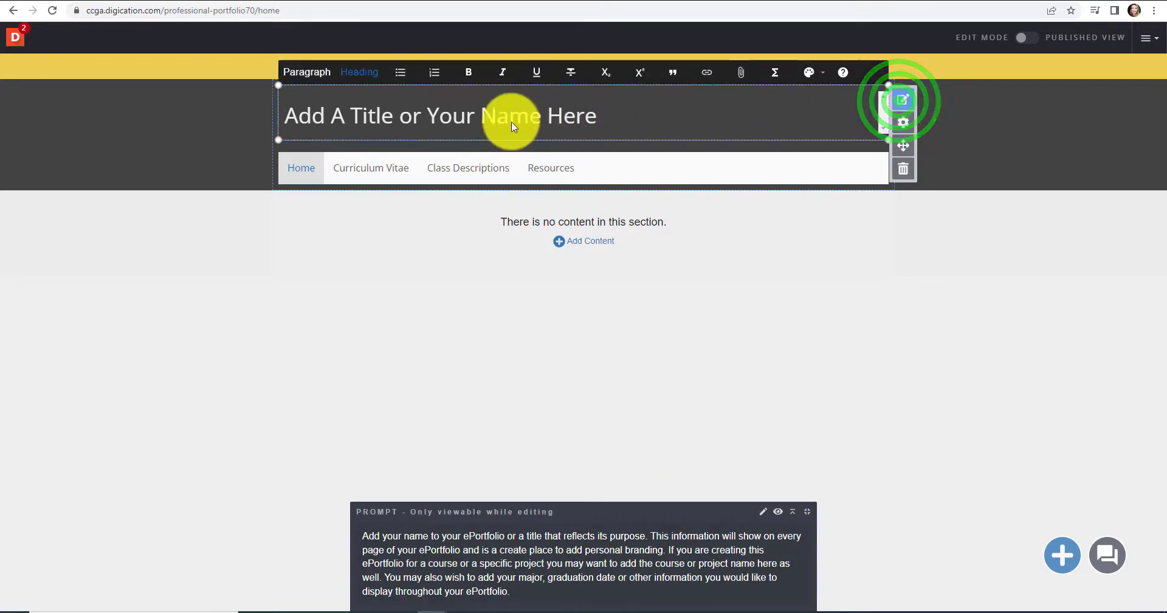
text(Mary McGinnis, Ph.D.)
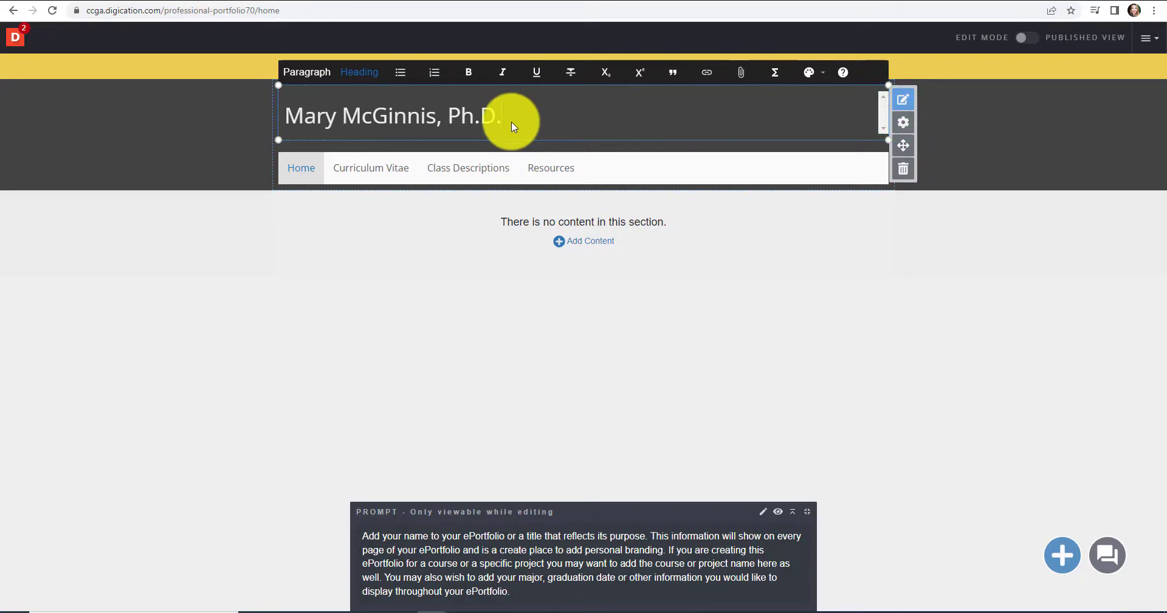
click(908, 364)
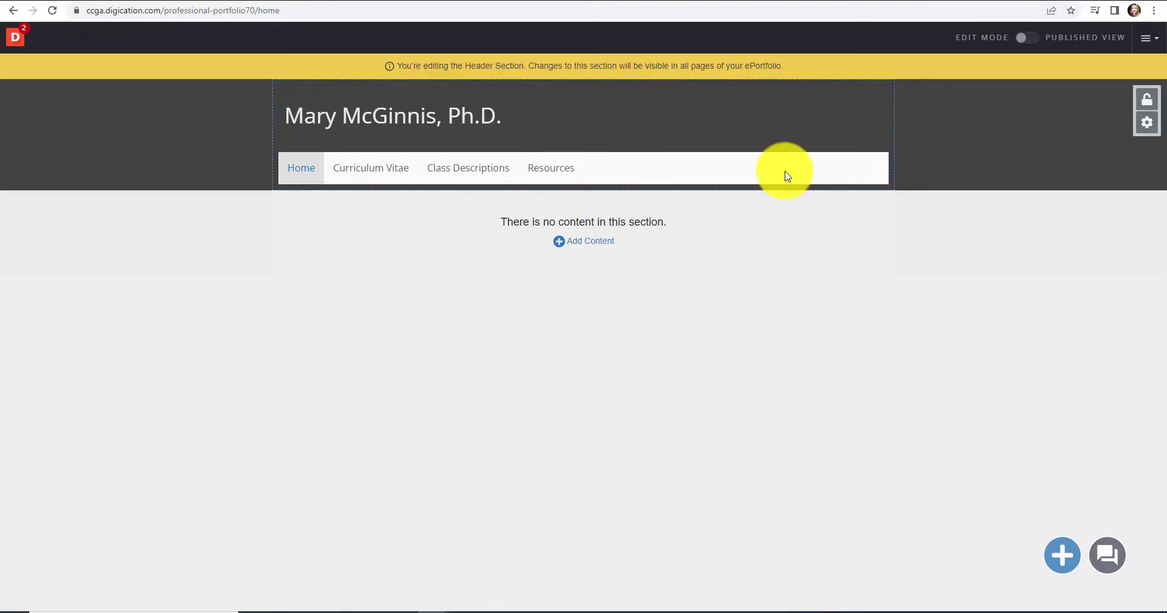
Step: Set the header's top layer background color to dark blue and apply all its style properties to all existing sections
click(1148, 127)
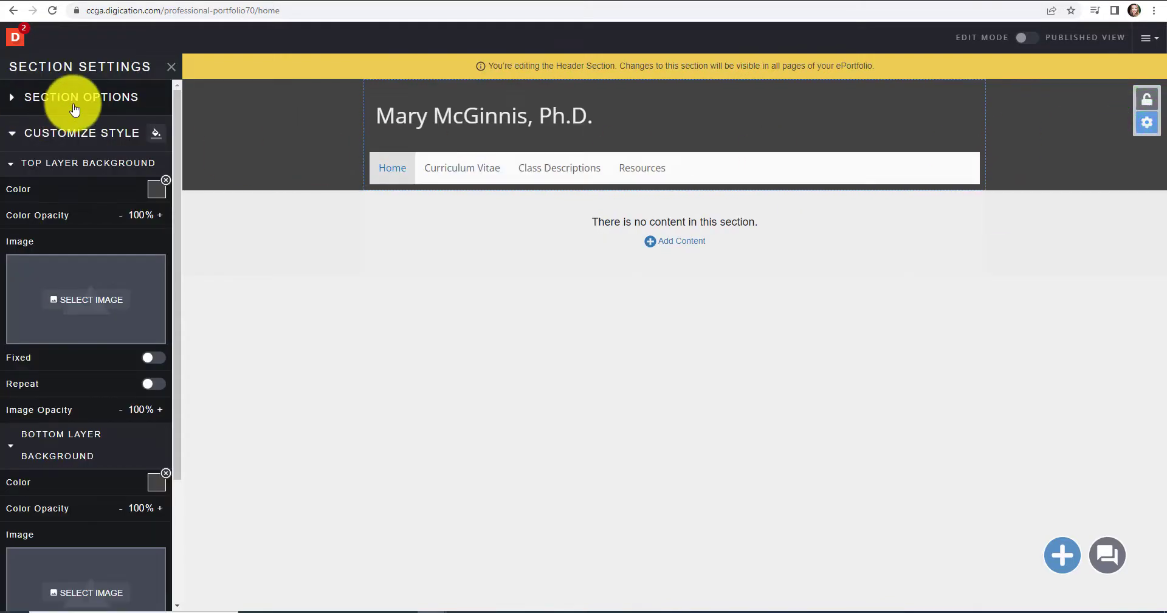
click(156, 189)
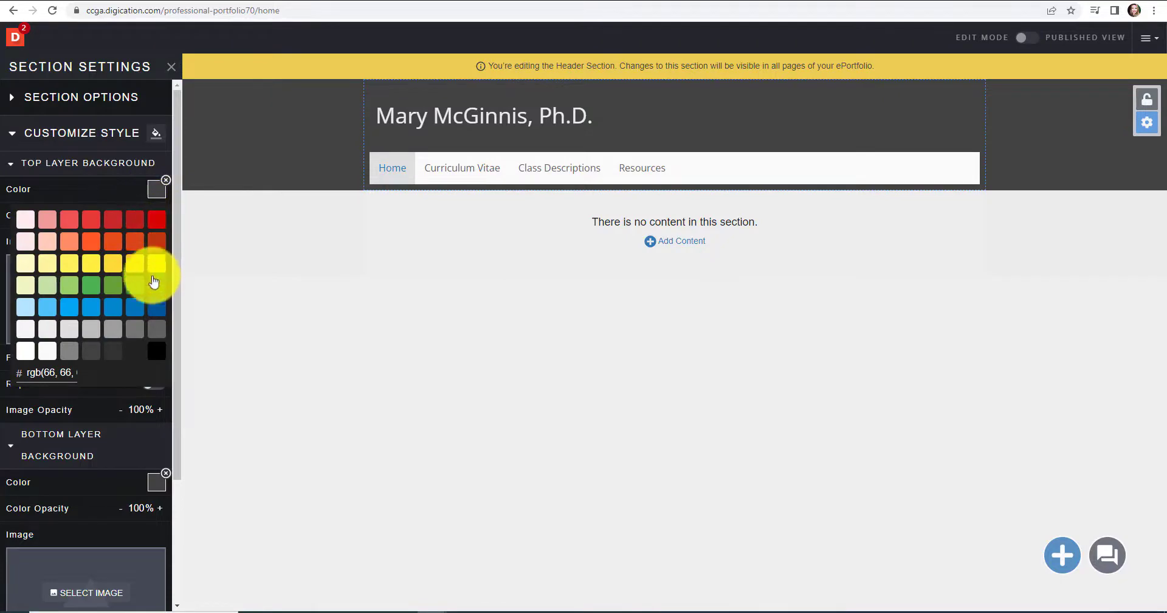
click(153, 307)
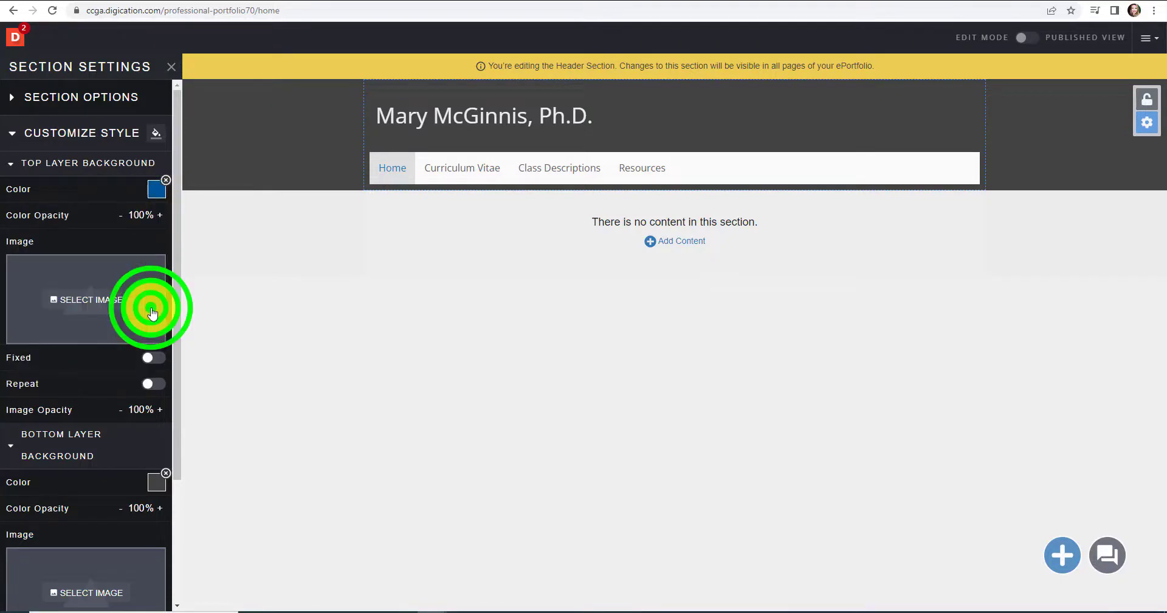
click(157, 133)
click(117, 191)
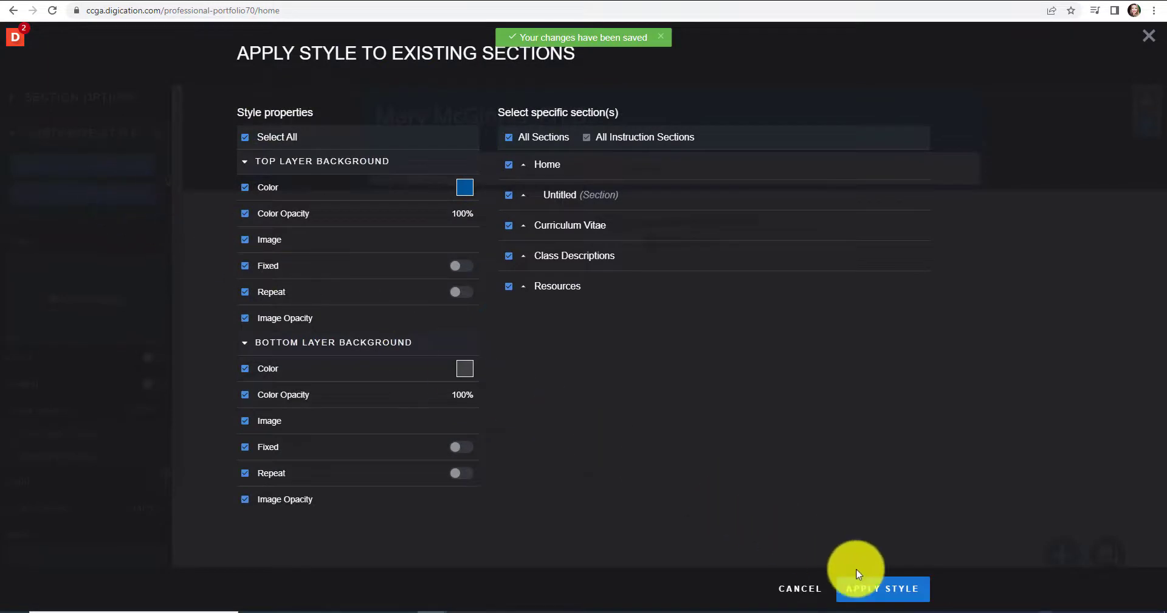
click(902, 598)
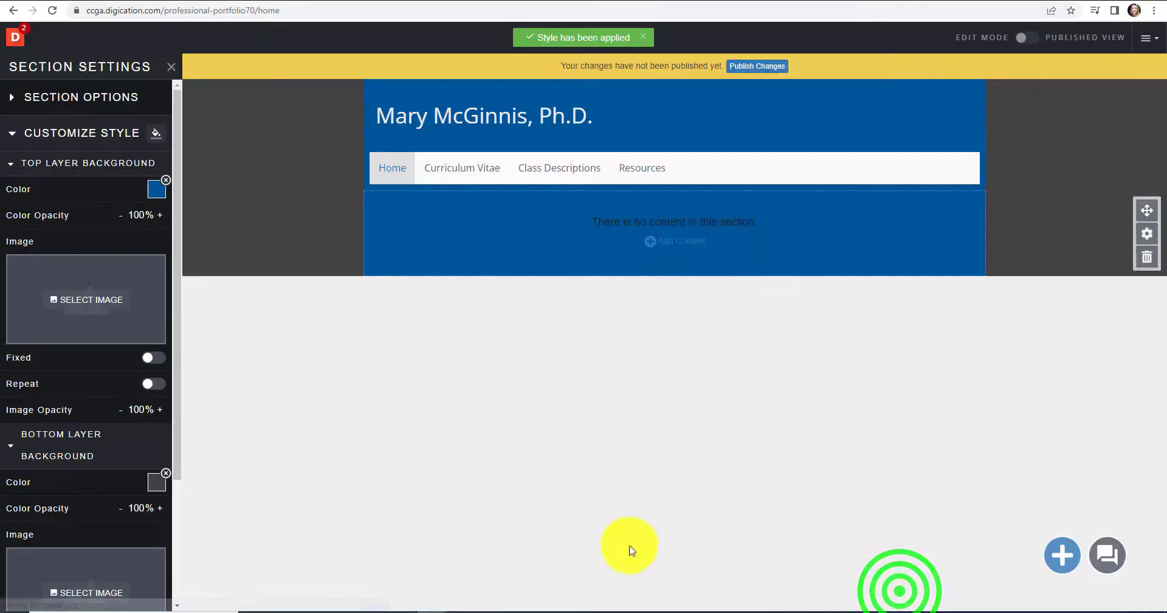
Step: Set the bottom layer background color to bright blue and apply all style properties to all existing sections
scroll(55, 455, down, 3)
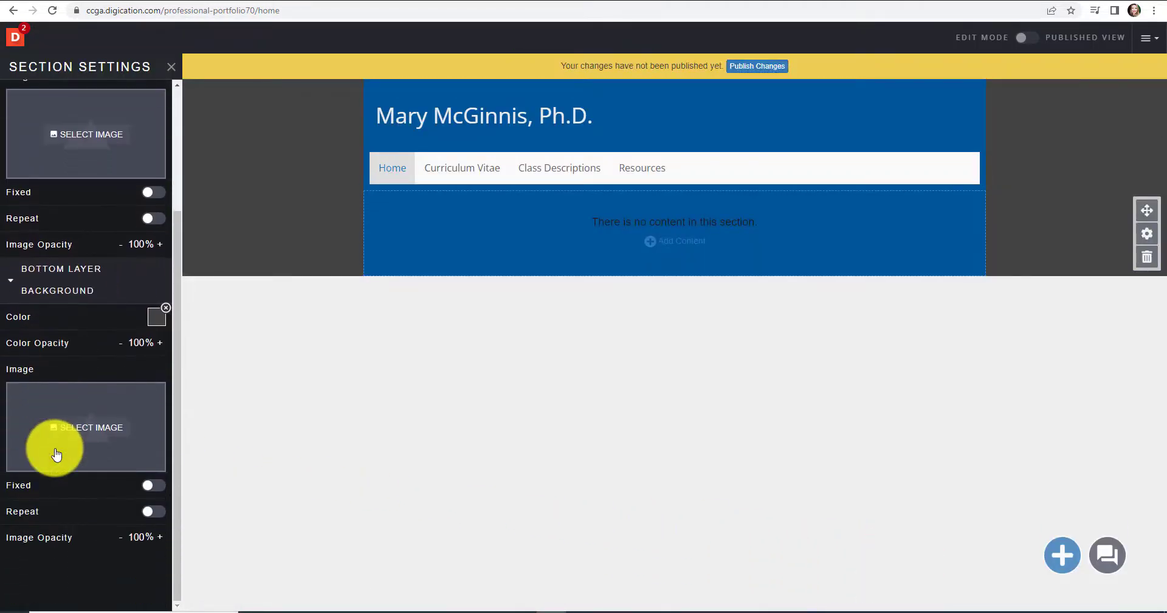
scroll(57, 451, up, 3)
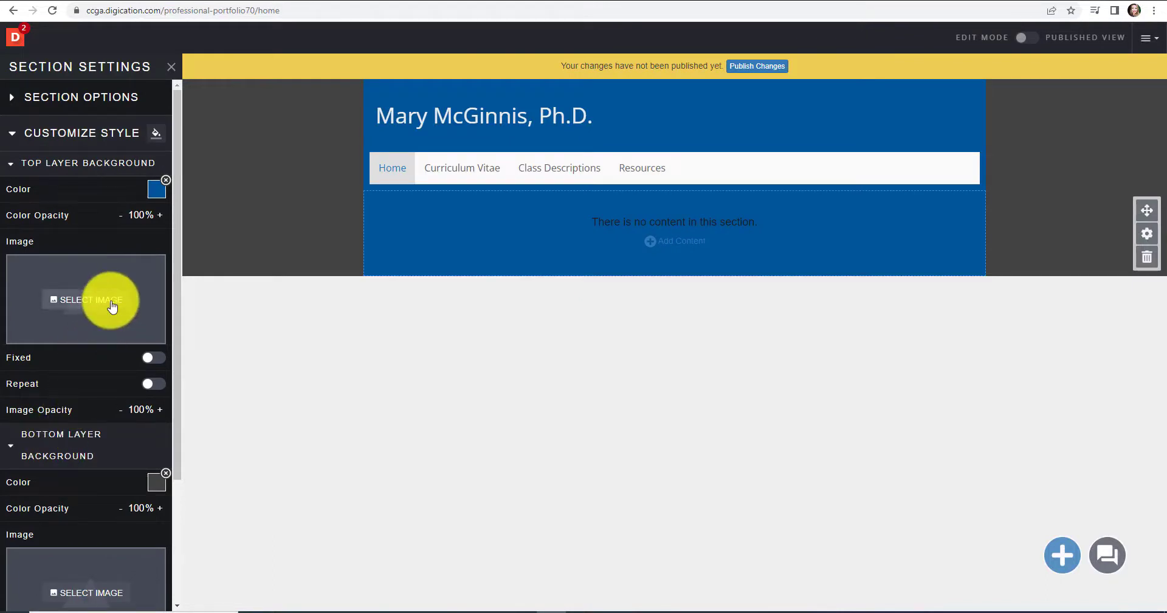
scroll(110, 301, down, 2)
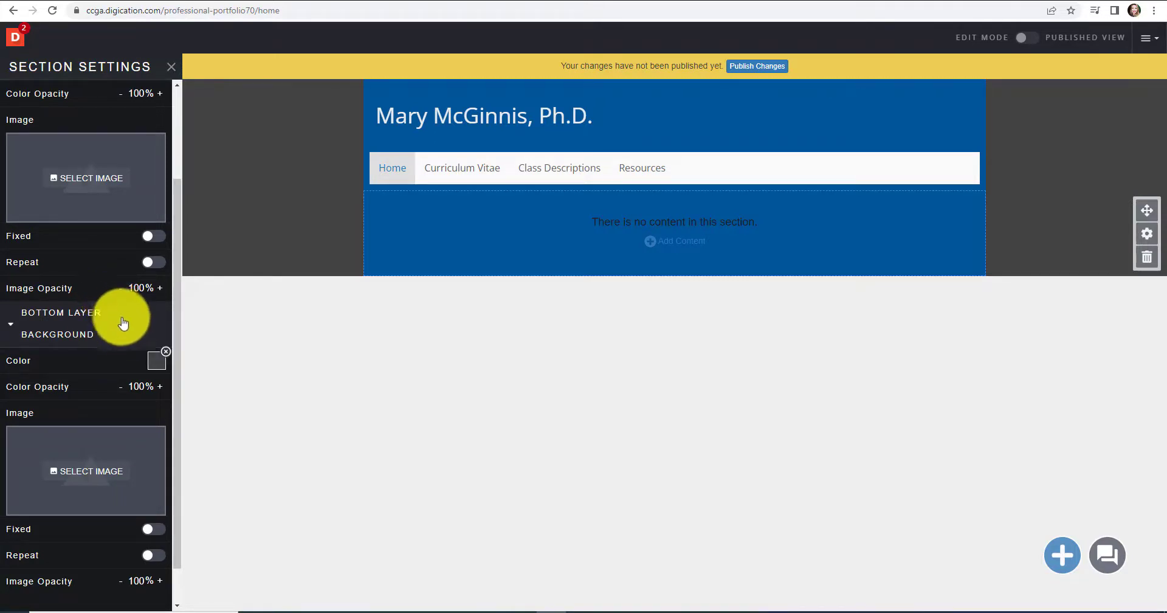
click(153, 367)
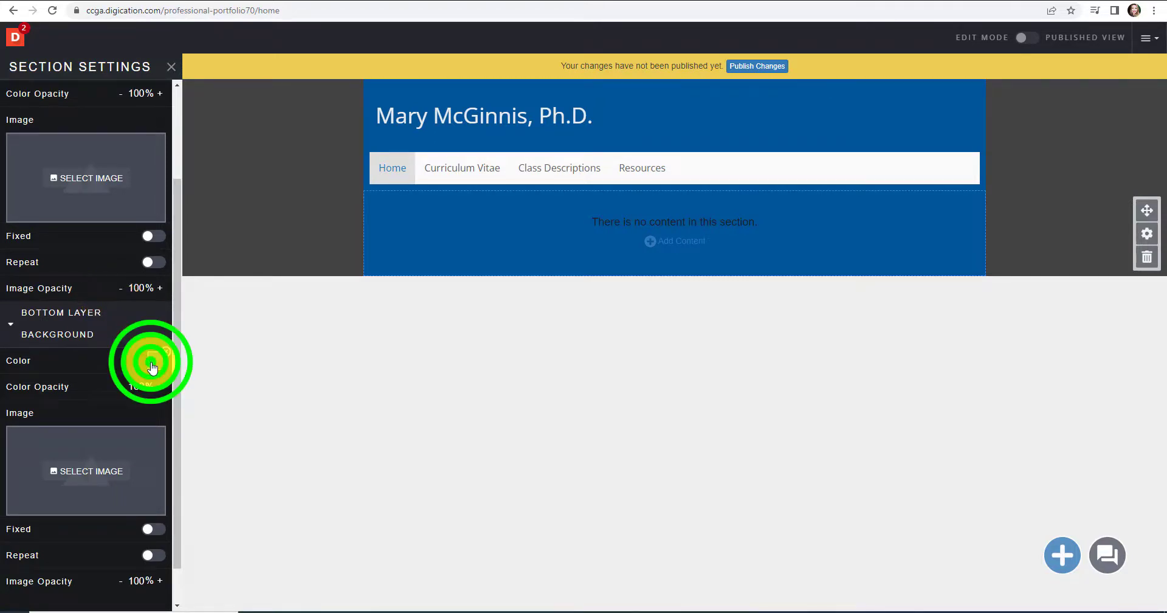
click(153, 366)
click(153, 365)
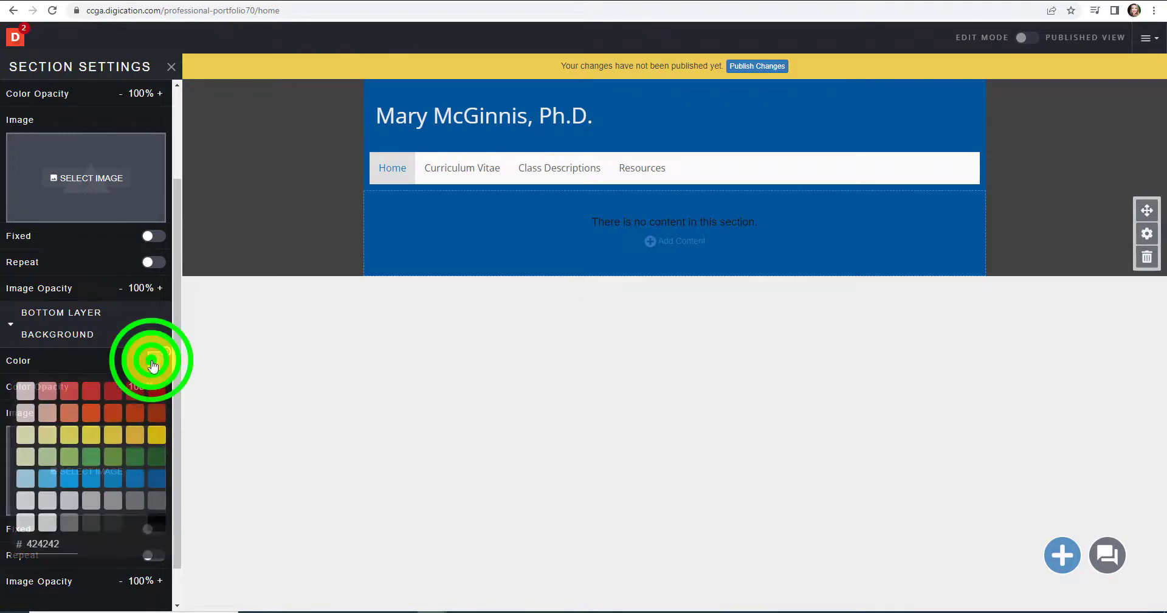
click(89, 477)
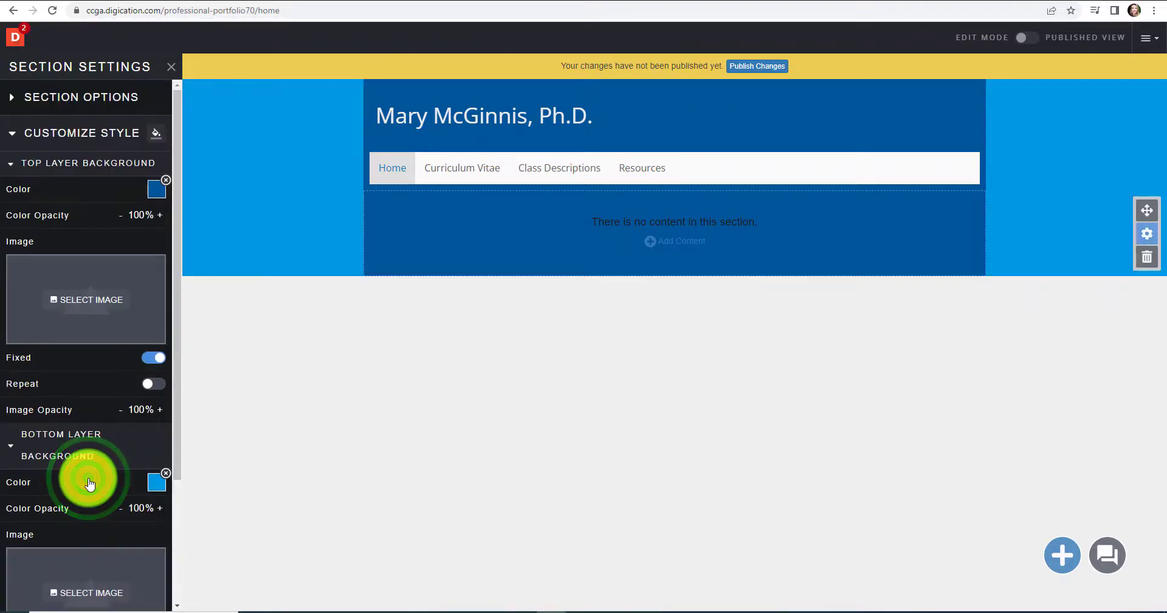
click(155, 132)
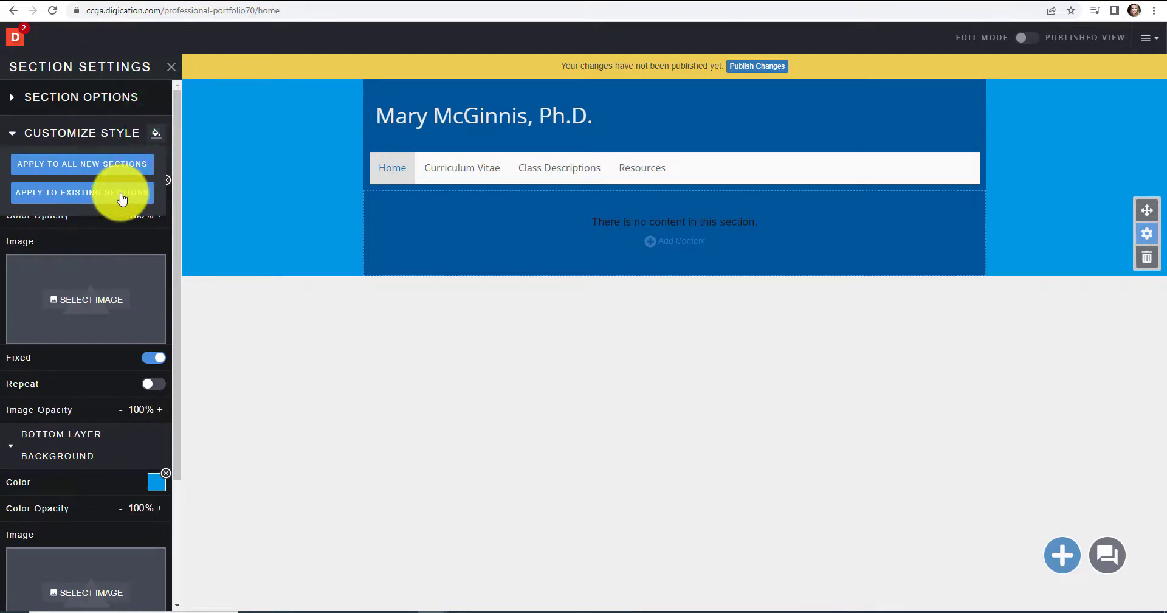
click(121, 197)
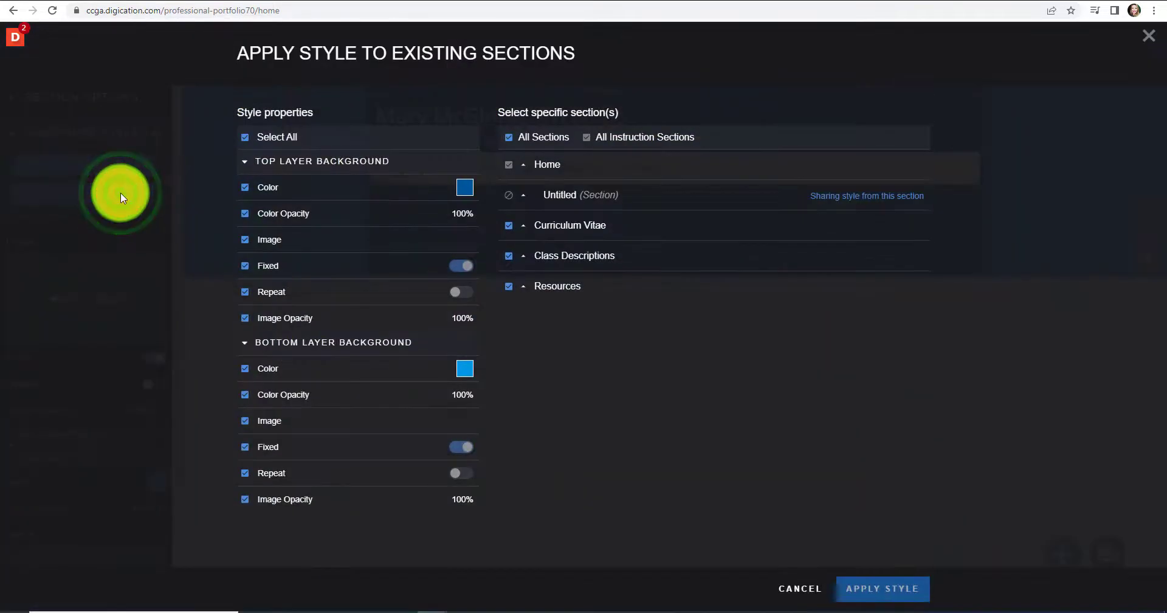
click(900, 587)
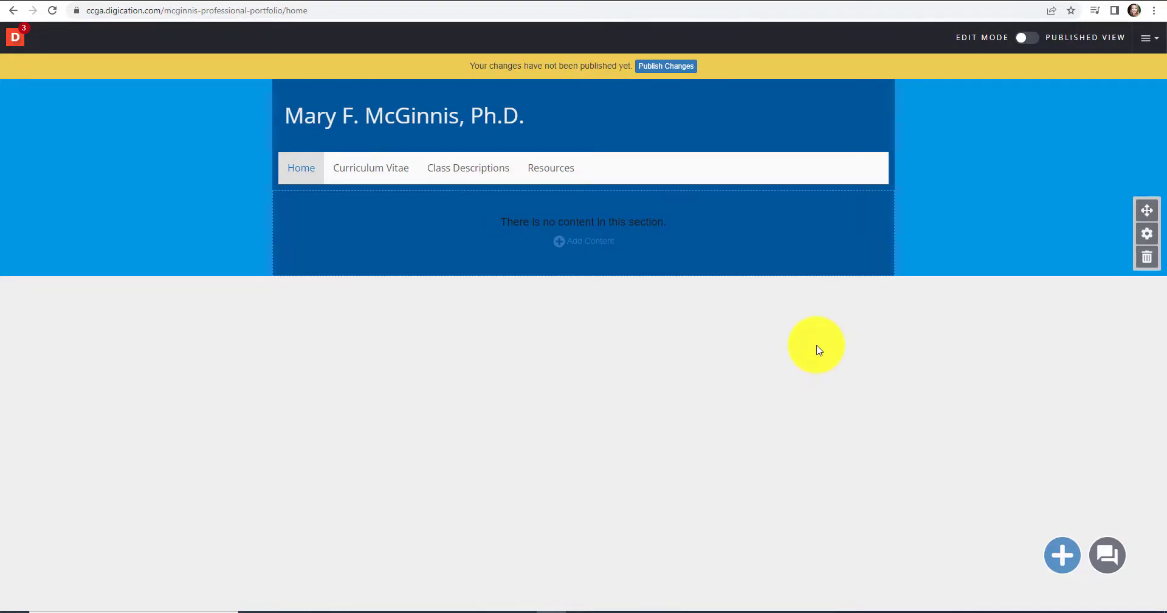
Step: Add a rich text module to the empty Home page section and move it to the section's left edge
click(608, 248)
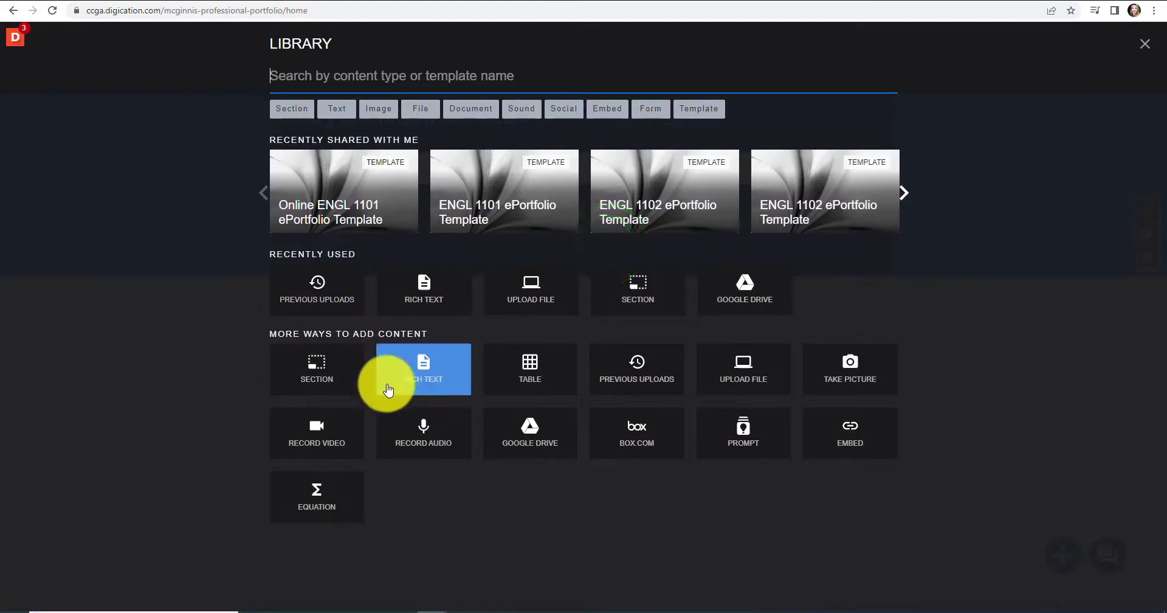
click(392, 389)
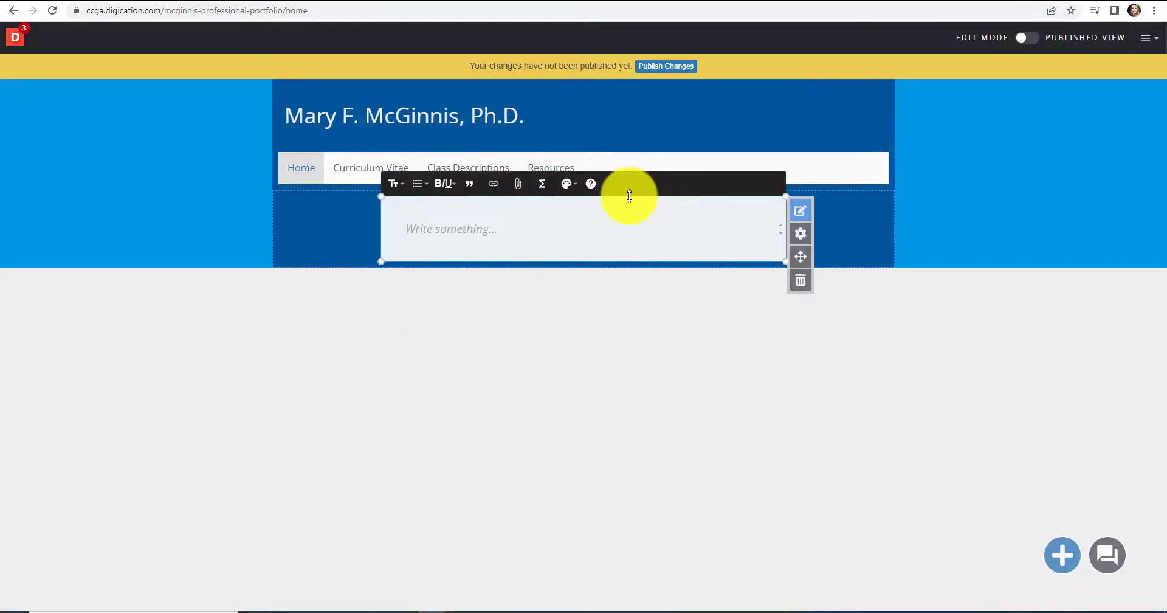
click(629, 184)
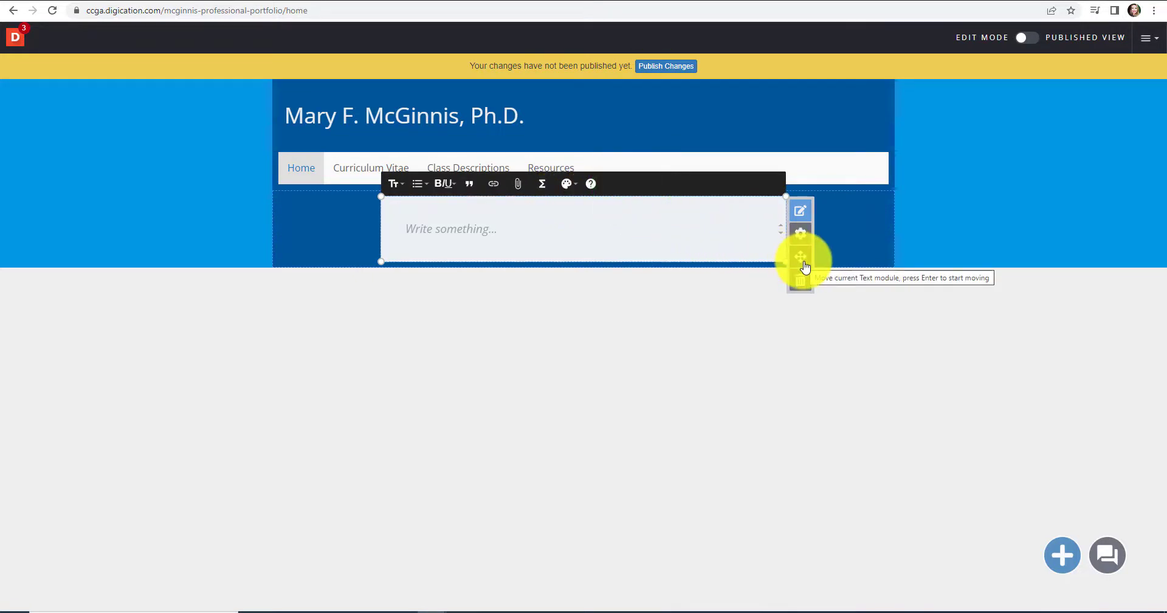
click(803, 266)
drag(704, 227, 594, 226)
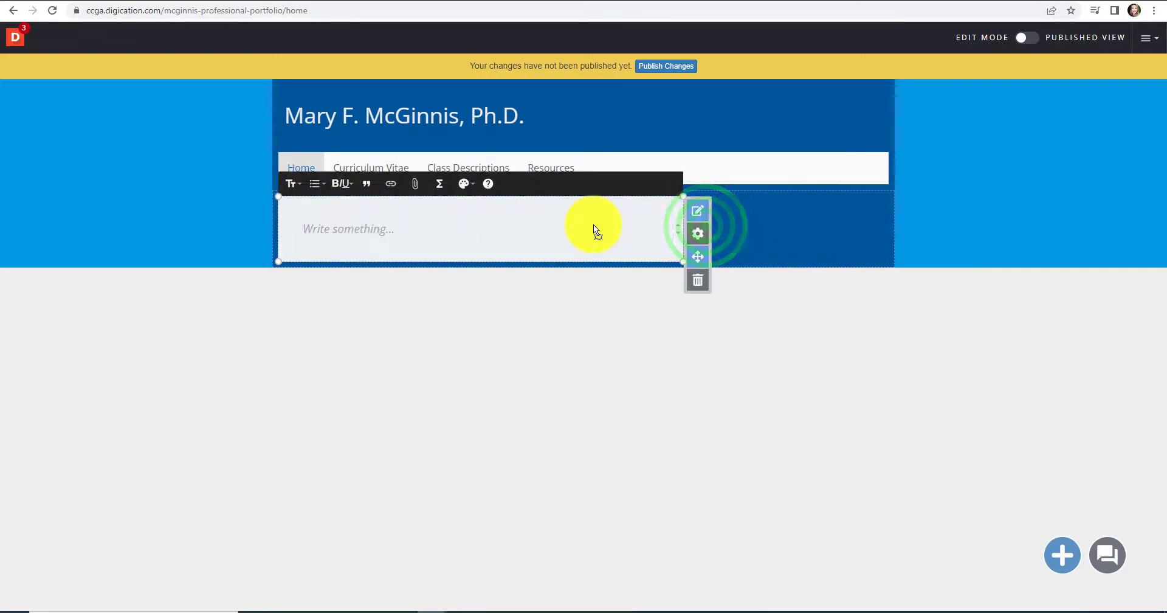
click(699, 256)
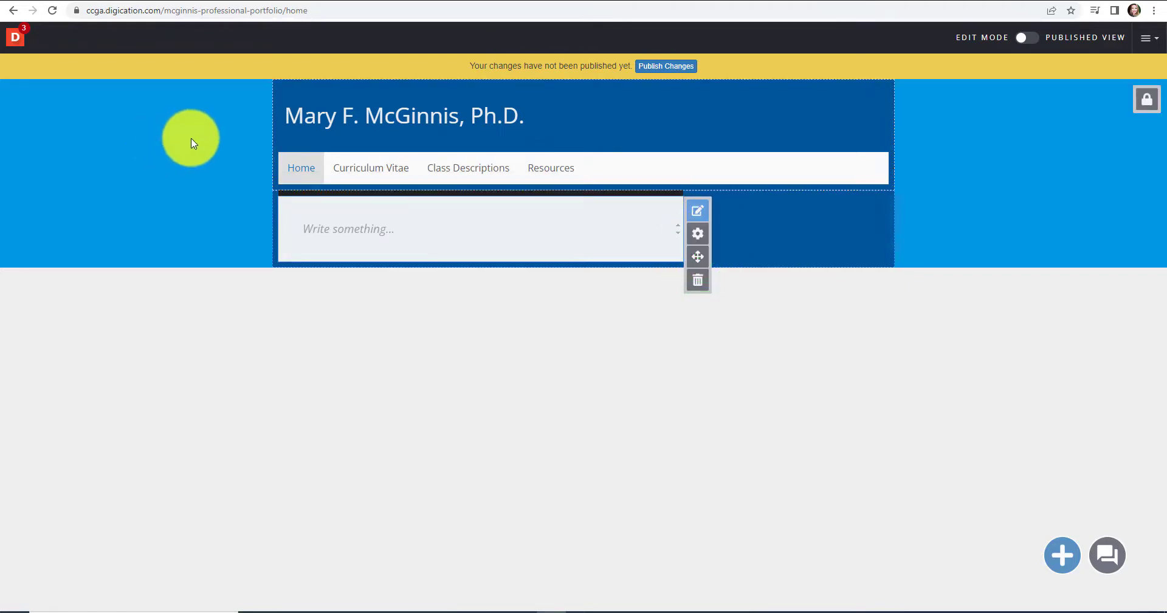
Step: Fill the text module with the portfolio owner's three-paragraph biography covering degrees, dissertation research and free-time activities
click(495, 260)
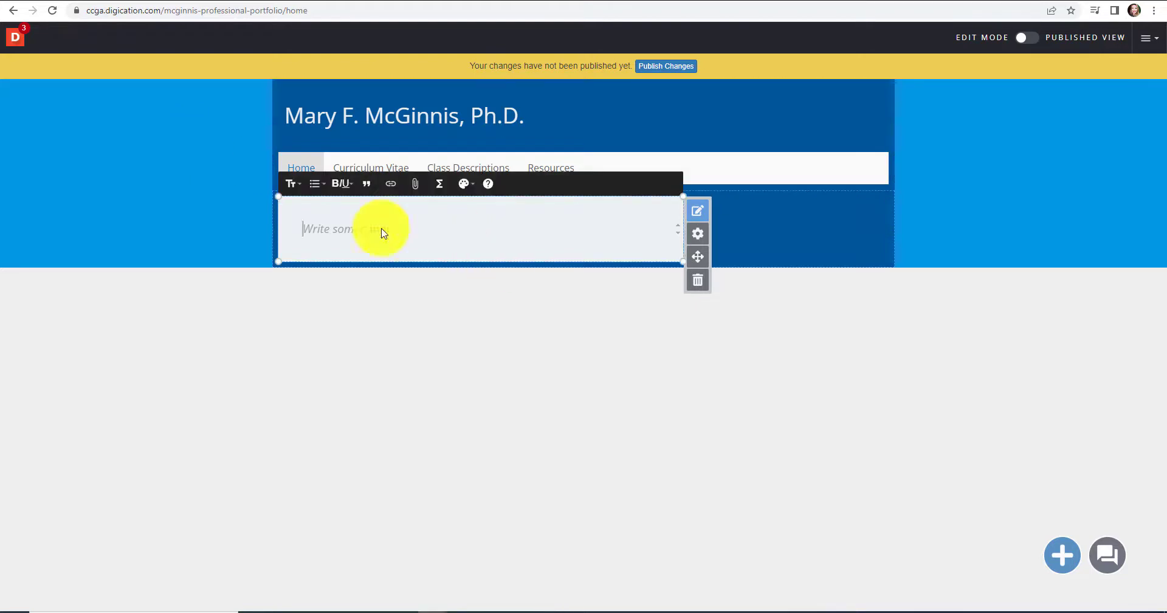
text(Mary F. McGinnis holds a Ph.D. in Rhetoric & Composition from Ball State University; an M.A. in Training & Development and an M.A. in Women’s and Gender Studies from Roosevelt University; and an M.A. in English & American Literature and a B.A. in English with minors in creative writing and women’s studies, both from Indiana State University. She has additional training in the form of an Credential in Online Teaching in Higher Education, also from Roosevelt University.  Her dissertation, titled "Dealing with Diversity: A Rhetorical Analysis of First-Year Composition Textbooks," examines a corpus of twenty First-Year Composition readers and rhetorics with readings to analyze how the readings included in the texts deal with issues of race, class, gender, sex, religion, disability, language, sexuality, and/or immigrant status. She’s interested in the use of cultural rhetorics, transformative pedagogies, and multimodal literacy in the composition classroom. Her research is deeply entwined with her teaching. In her free time, Mary travels with her husband, rides her motorcycle, gardens, and bakes. She also earned a YogaFit certification in 2017 and has hosted free yoga classes for the community.)
key(Return)
scroll(535, 516, down, 1)
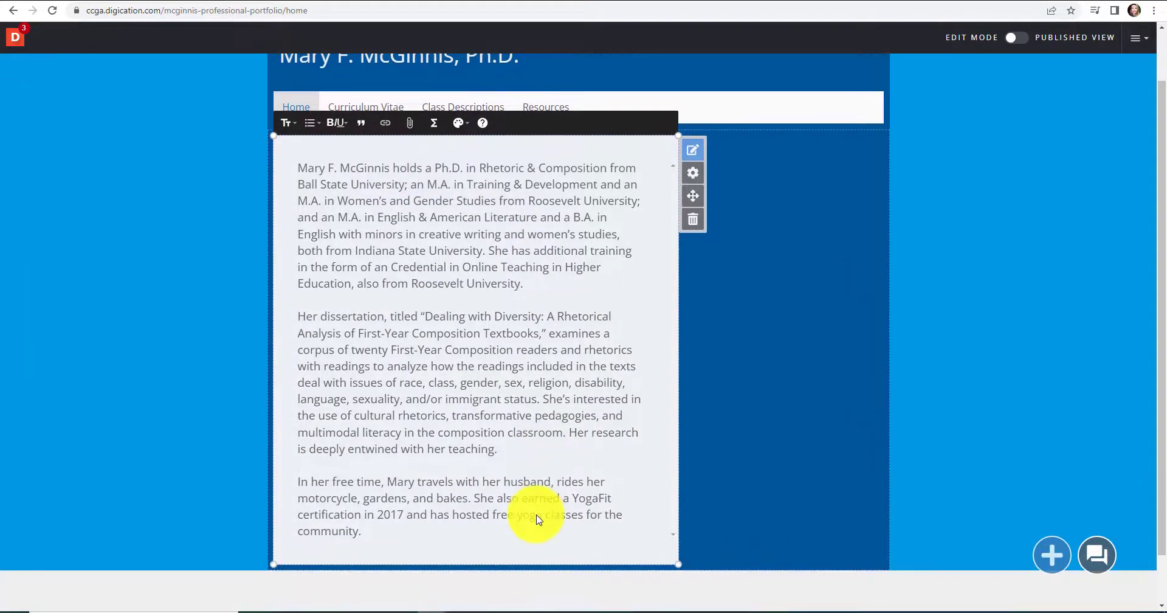
Step: Insert the line "About Me" above the first paragraph of the biography
click(298, 167)
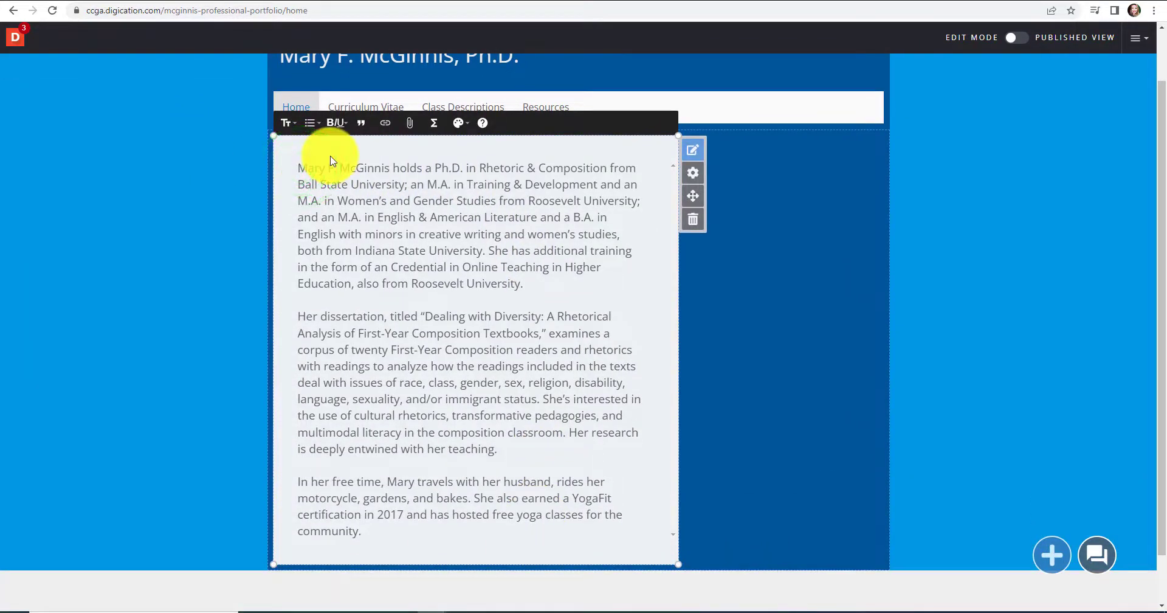
key(Return)
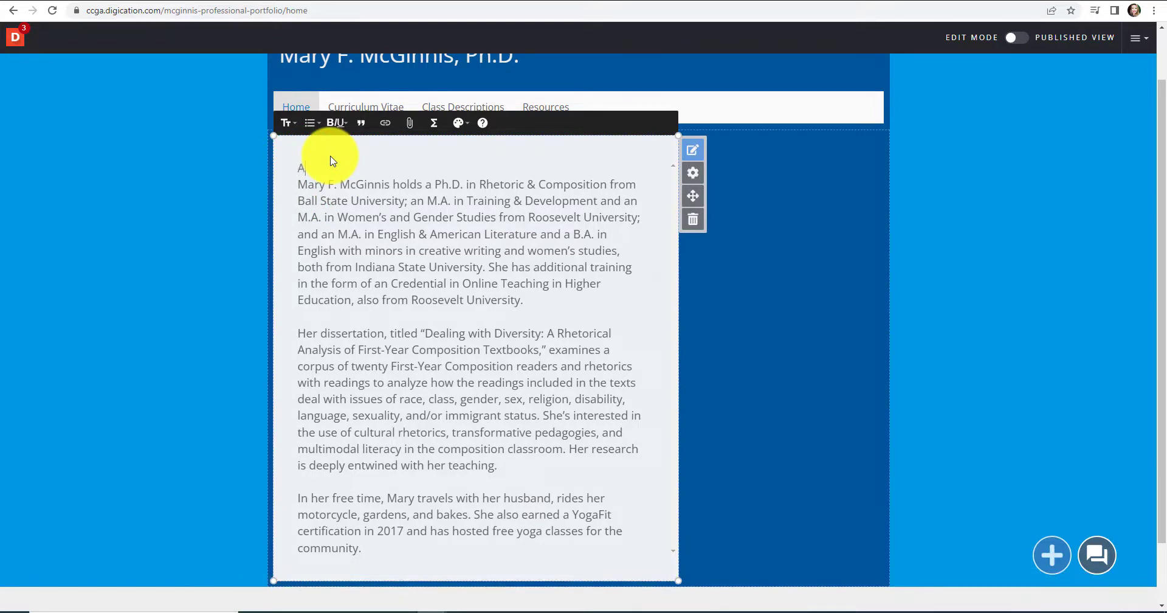
text(About Me)
Step: Format the "About Me" line as a larger heading in bold with black text color
triple_click(349, 169)
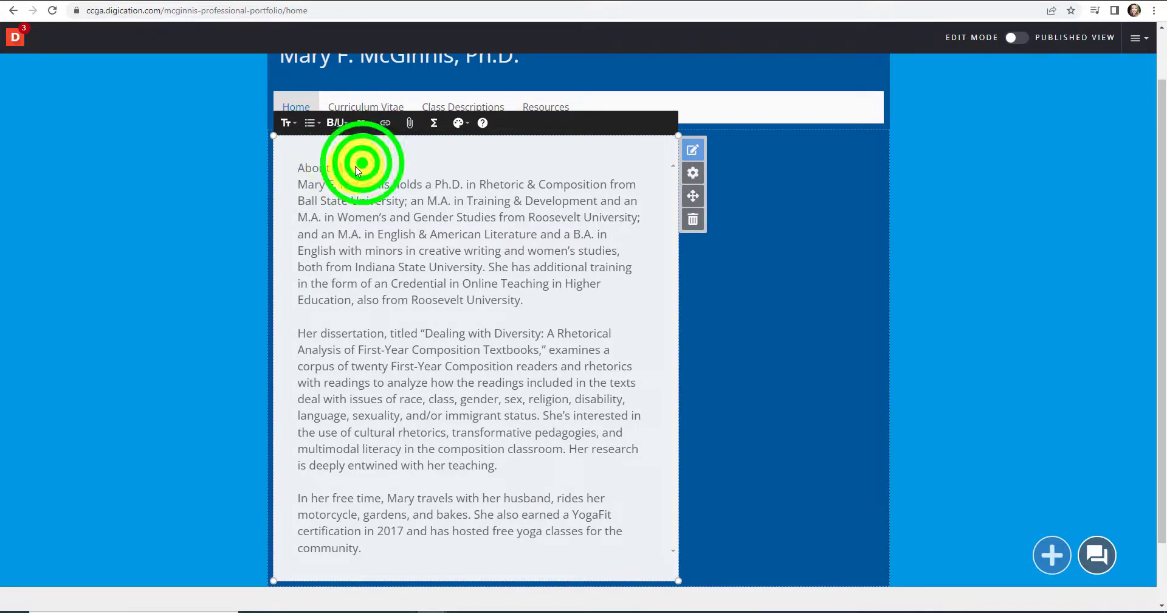
click(290, 123)
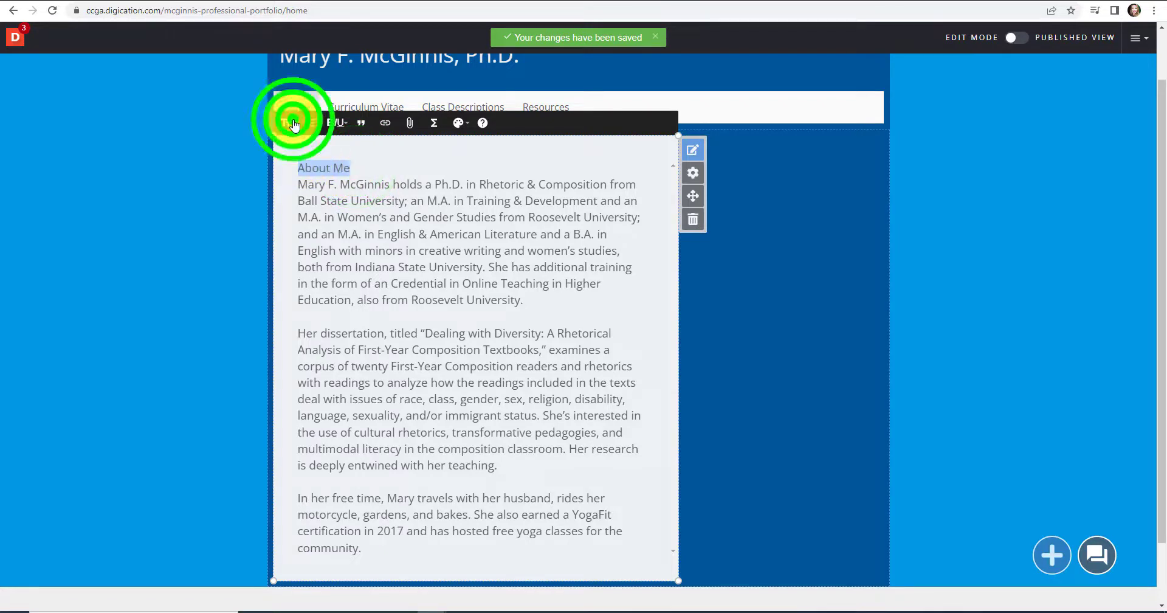
click(313, 158)
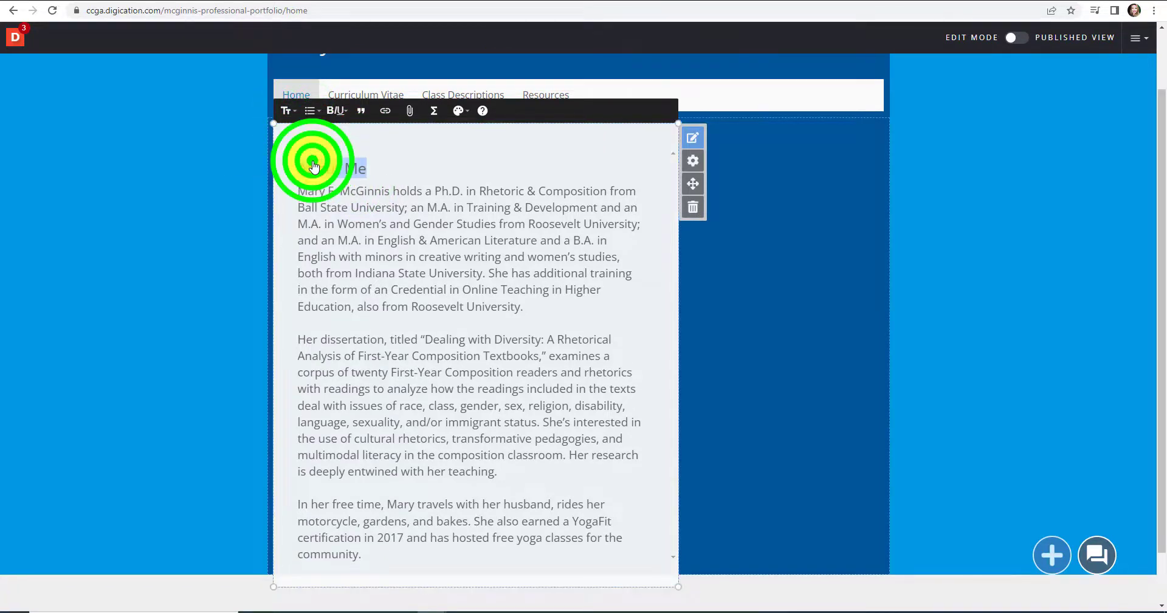
click(337, 111)
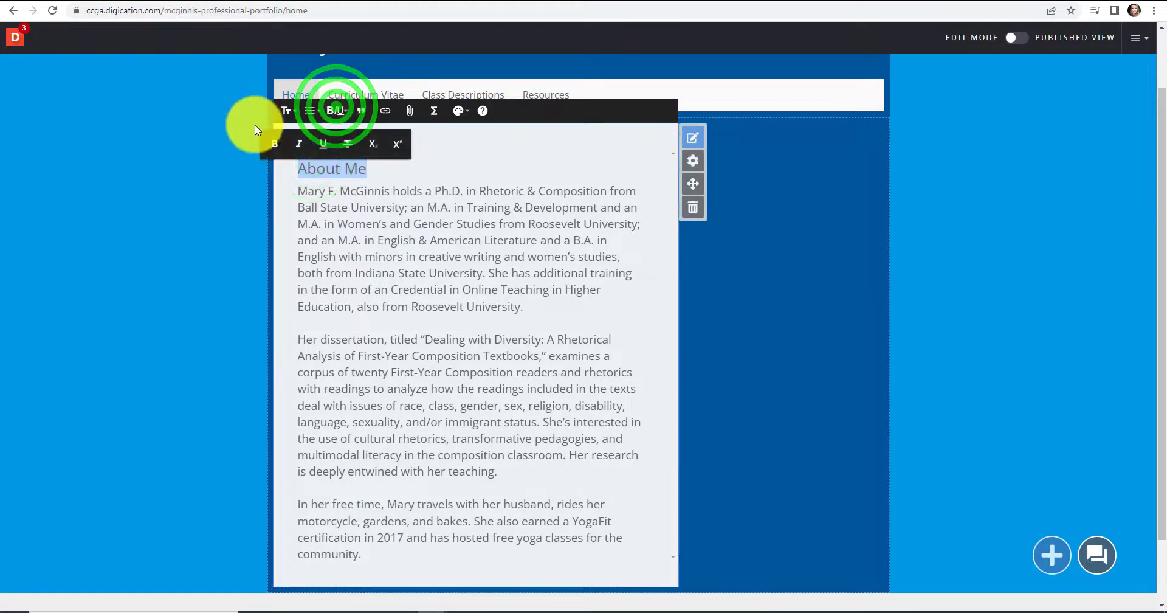
click(274, 144)
click(460, 111)
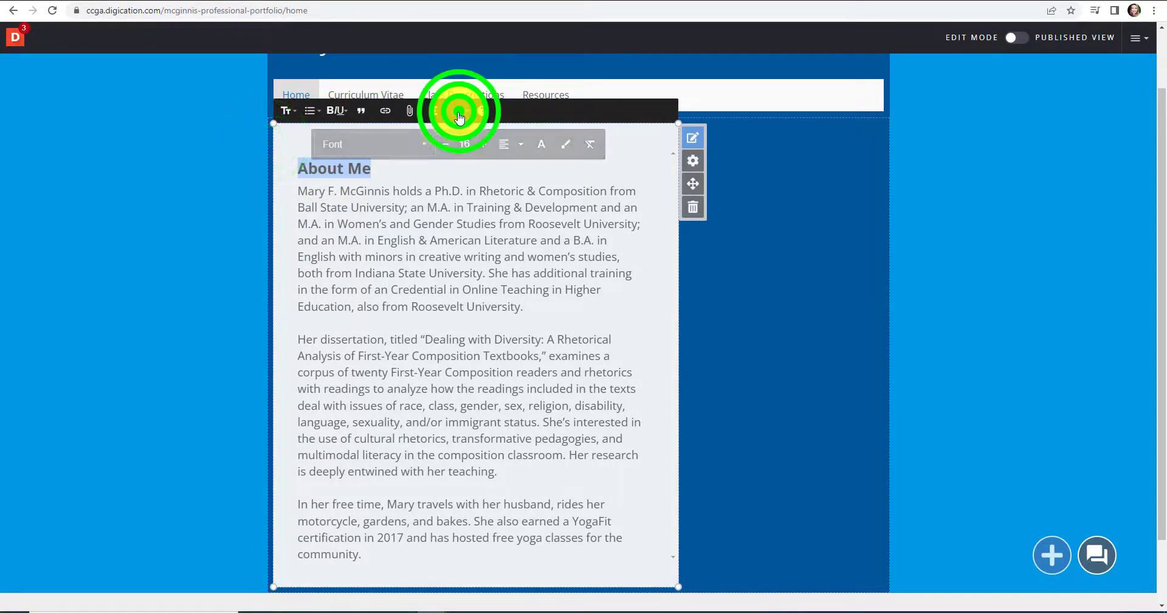
click(540, 144)
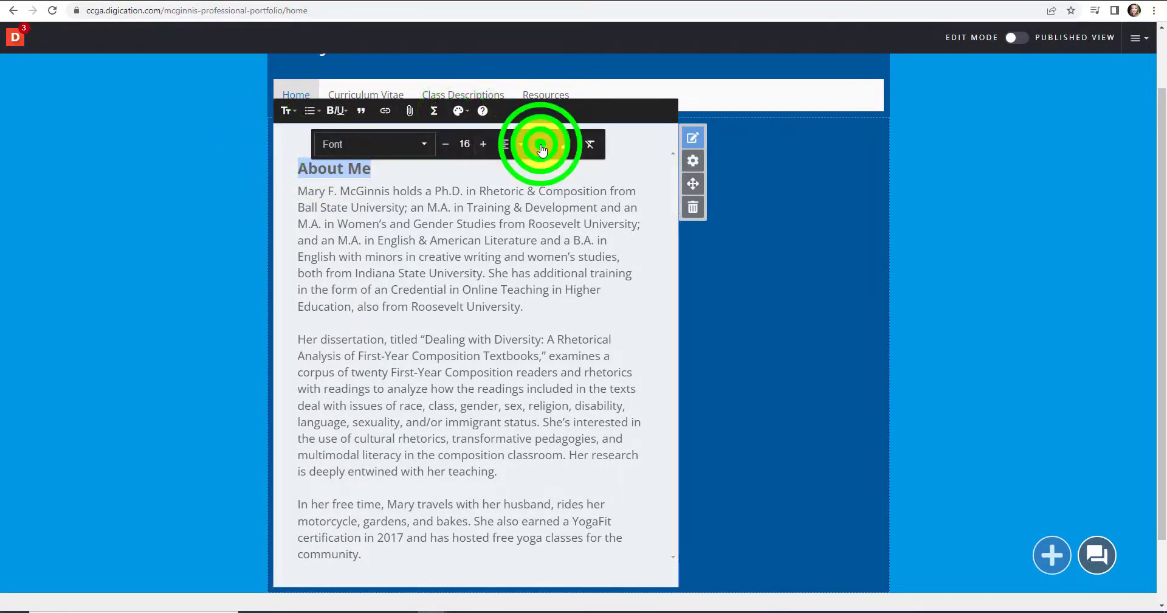
click(608, 308)
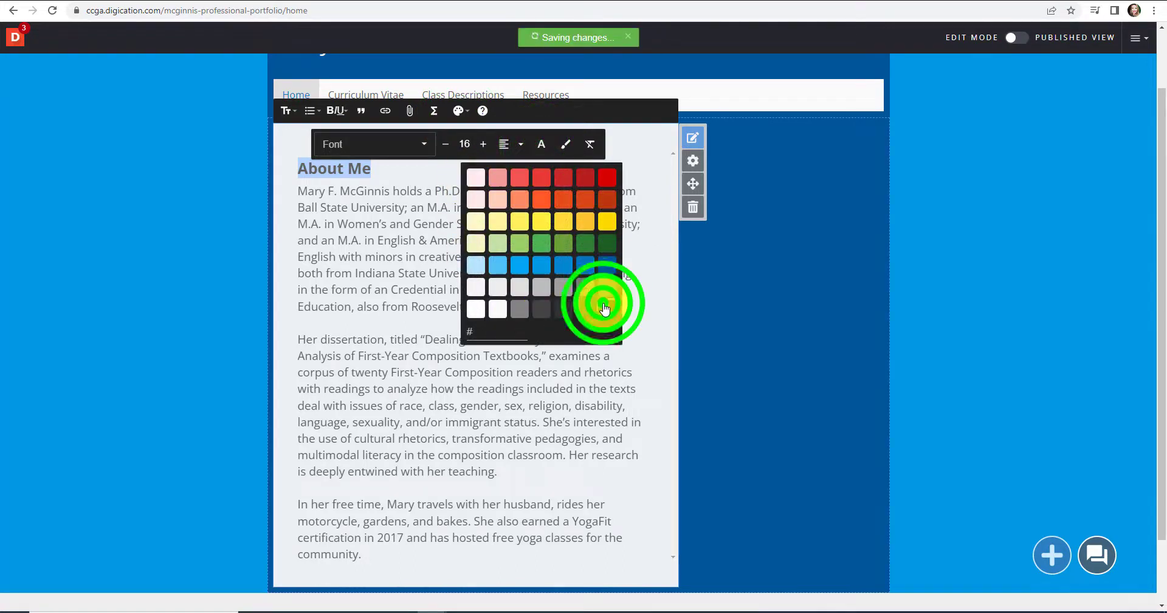
click(619, 282)
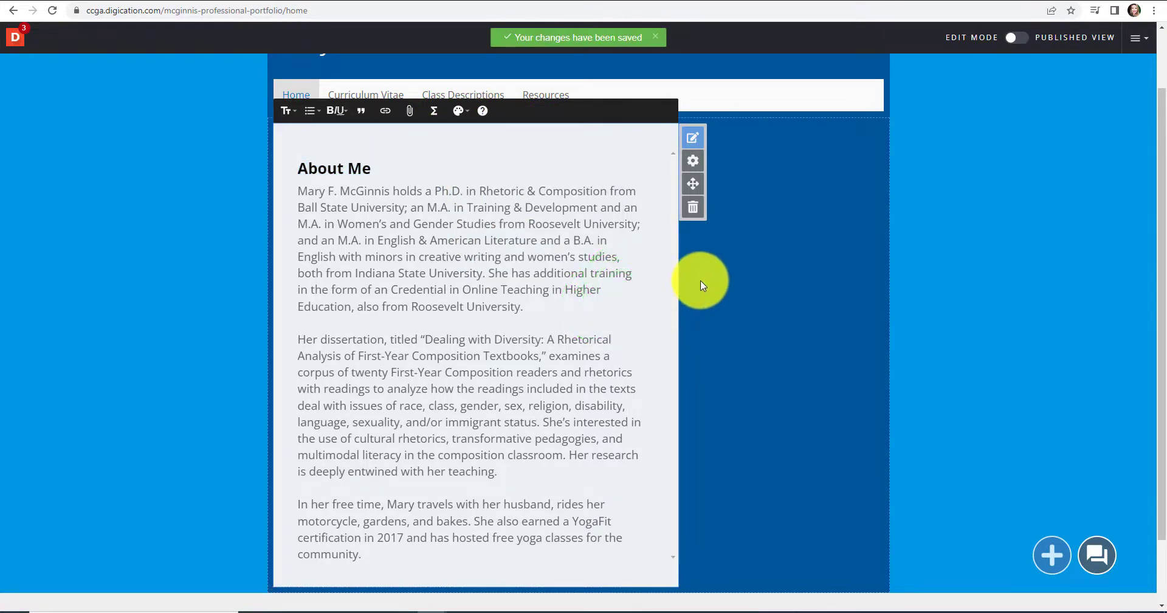
Step: Upload the image headshot2 from the Pictures folder to the Home page as new content
scroll(772, 308, down, 1)
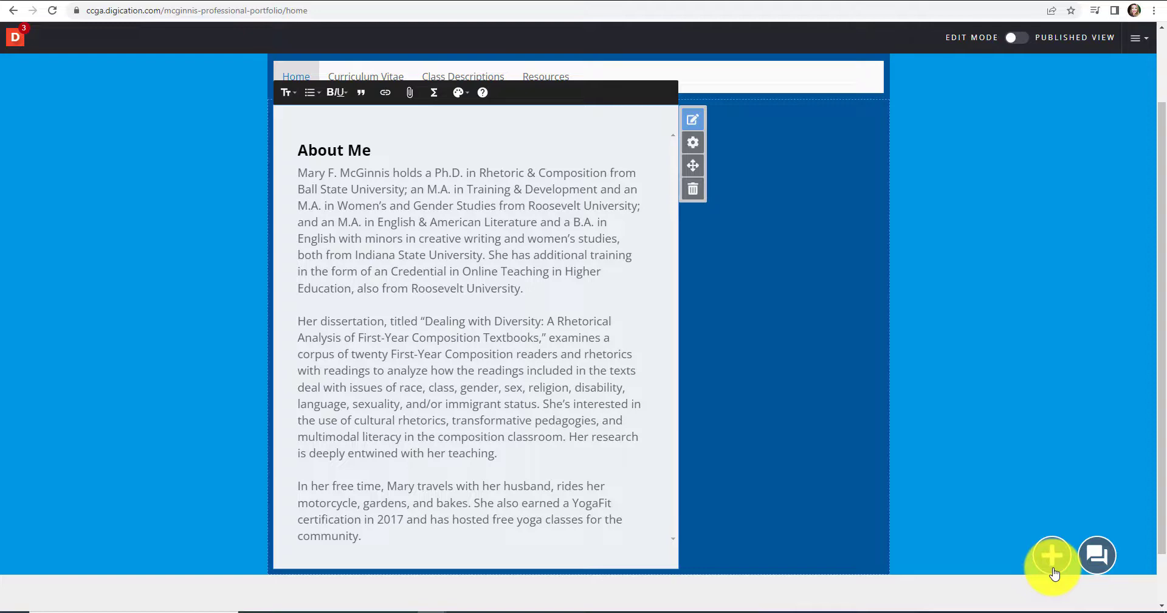
click(1054, 570)
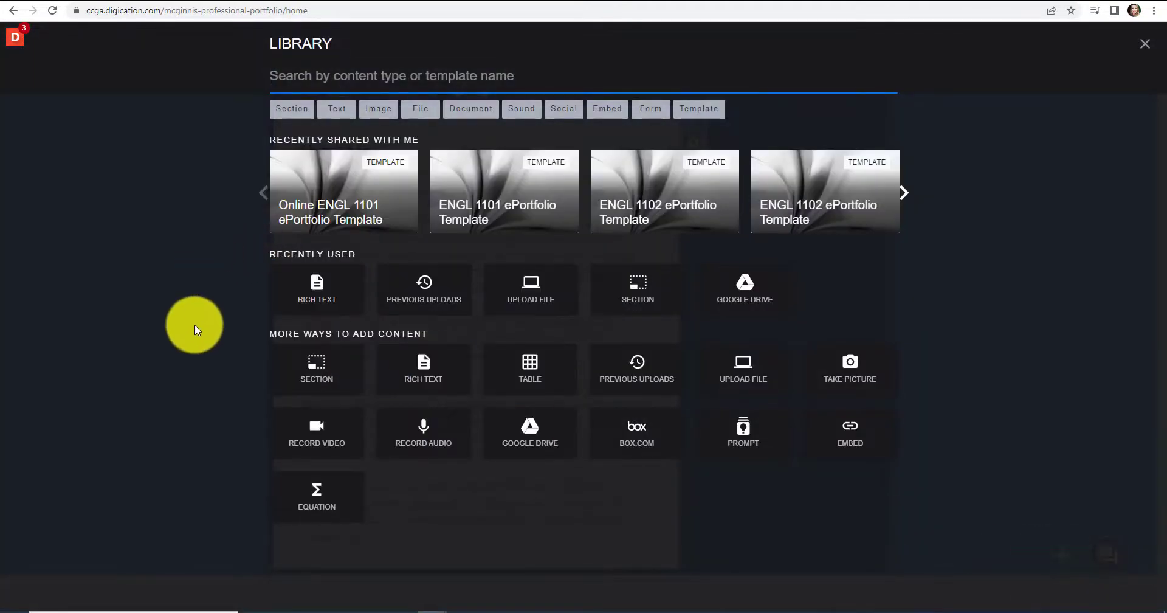
click(518, 311)
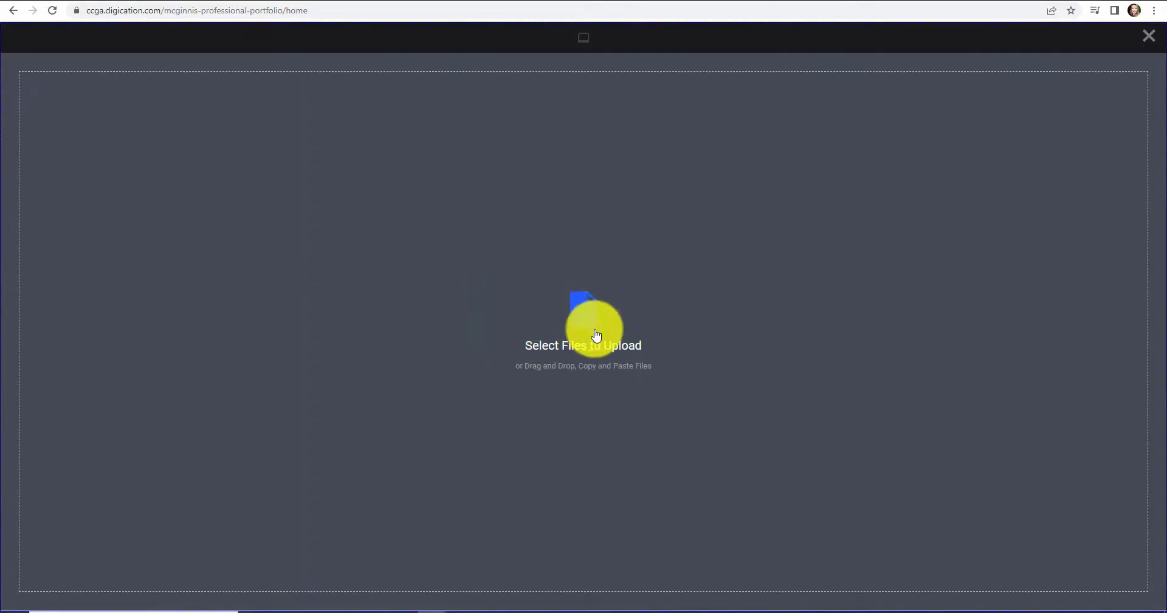
click(589, 333)
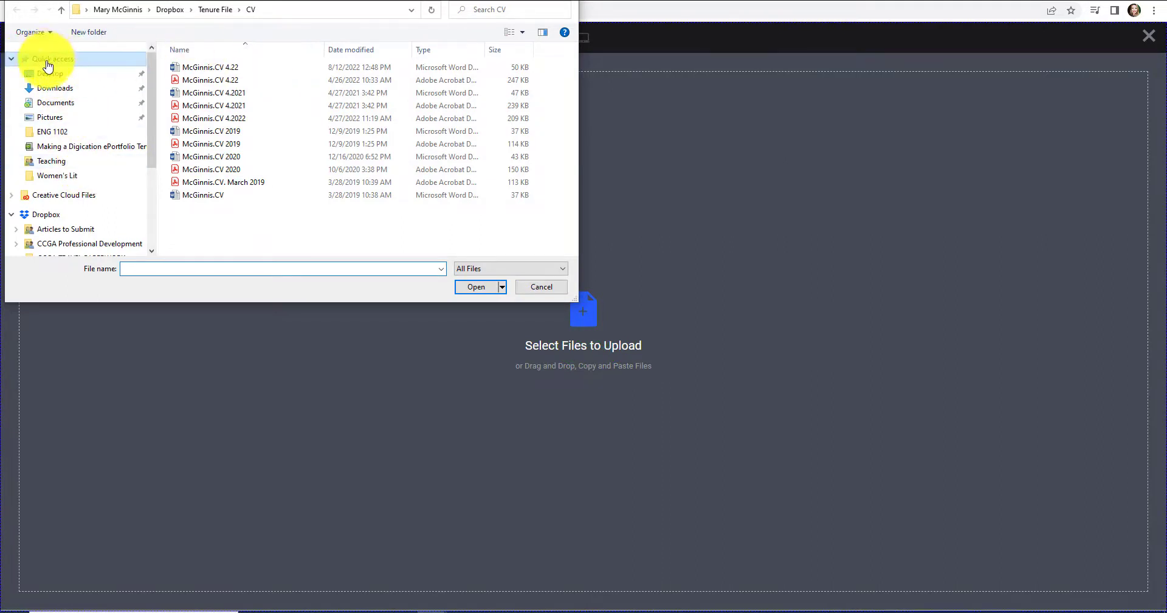
click(53, 116)
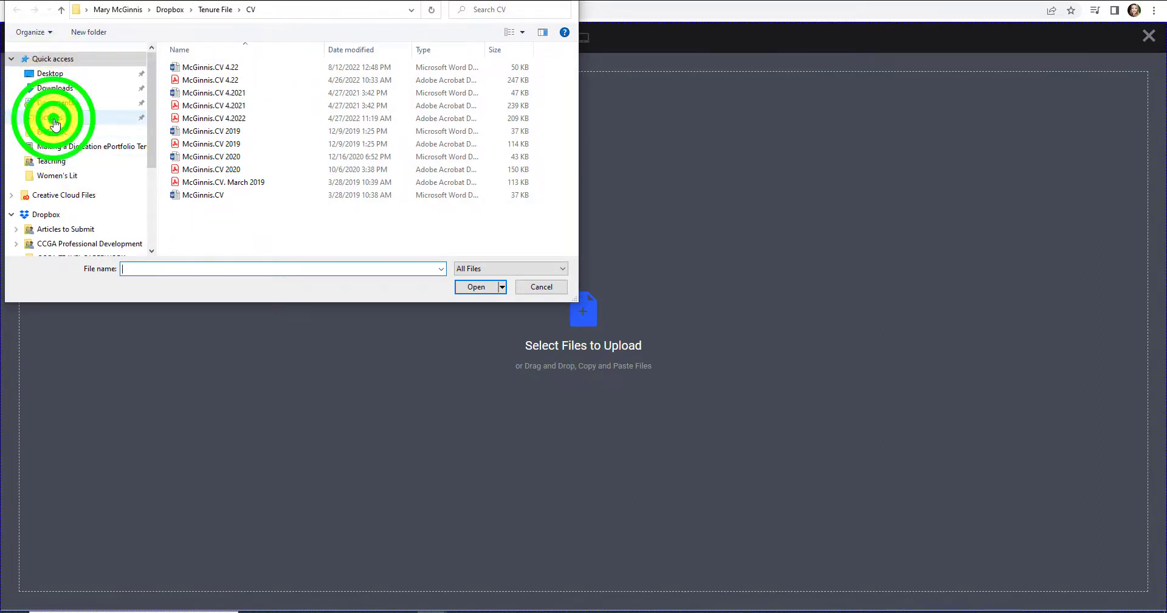
click(197, 163)
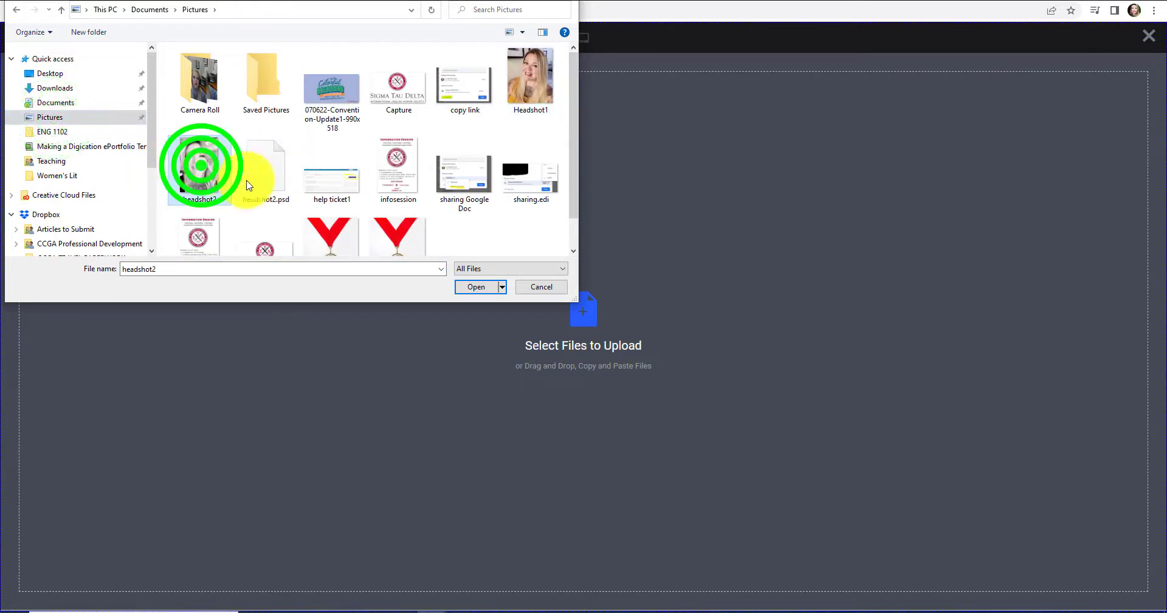
click(472, 284)
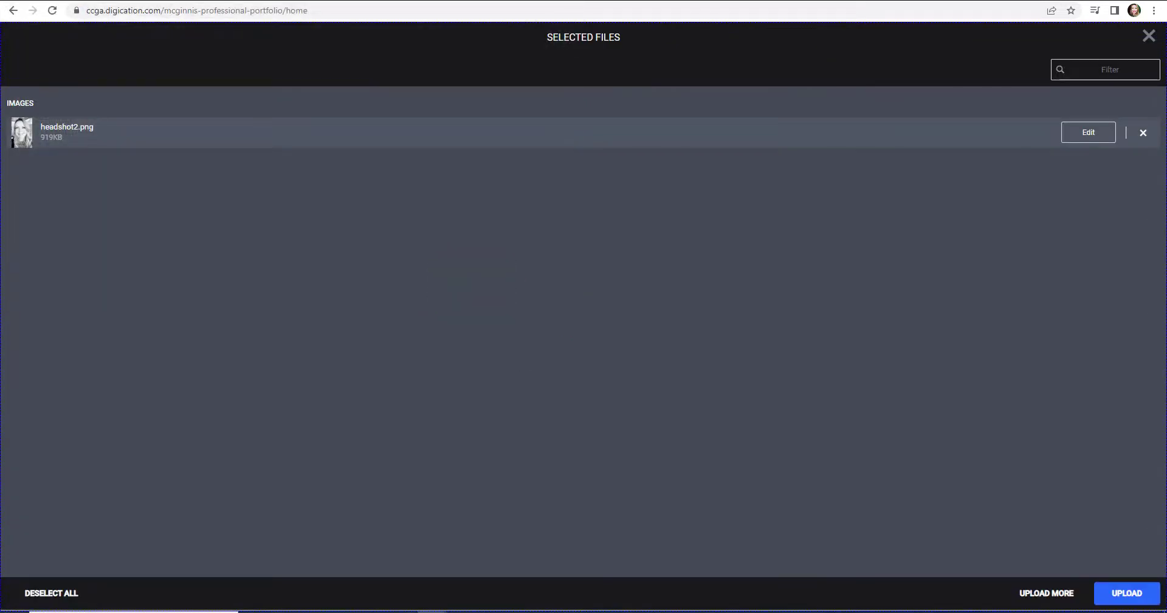
click(1125, 602)
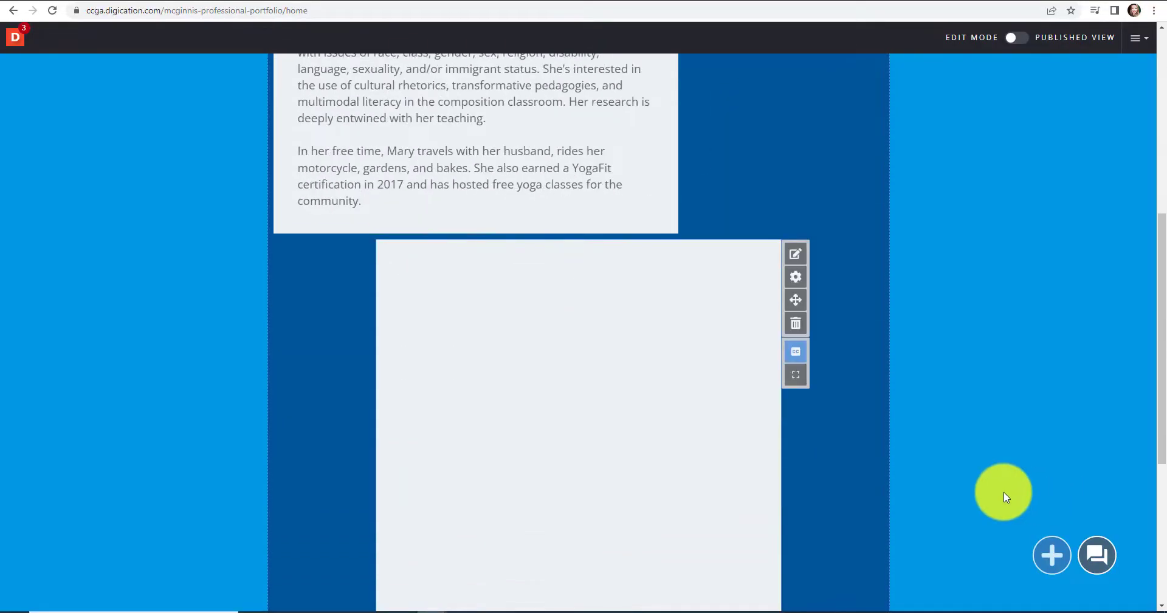
Step: Shrink the headshot to about half its width and place it directly to the right of the About Me text
key(ctrl+minus)
key(ctrl+minus)
key(ctrl+minus)
scroll(1004, 490, up, 6)
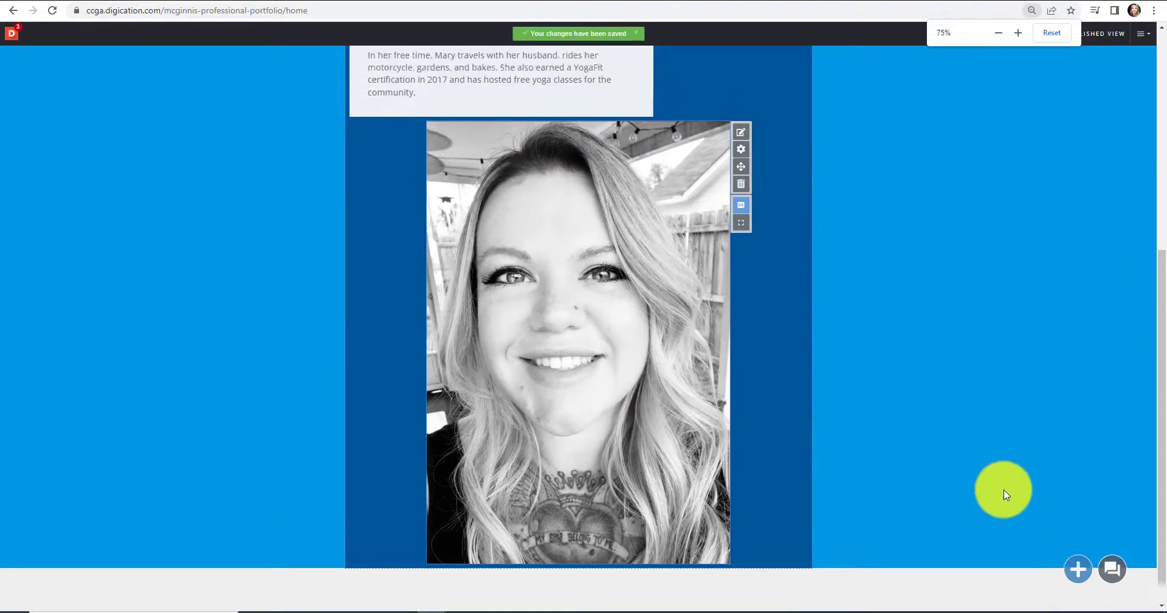
scroll(692, 469, down, 4)
scroll(535, 419, down, 2)
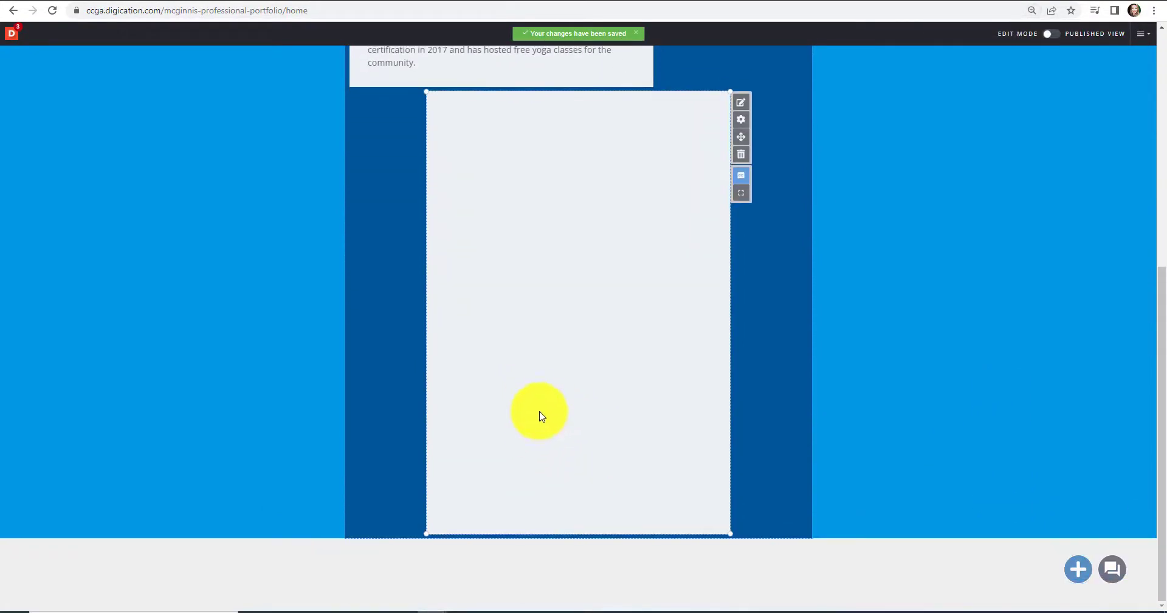
click(541, 403)
drag(427, 533, 579, 348)
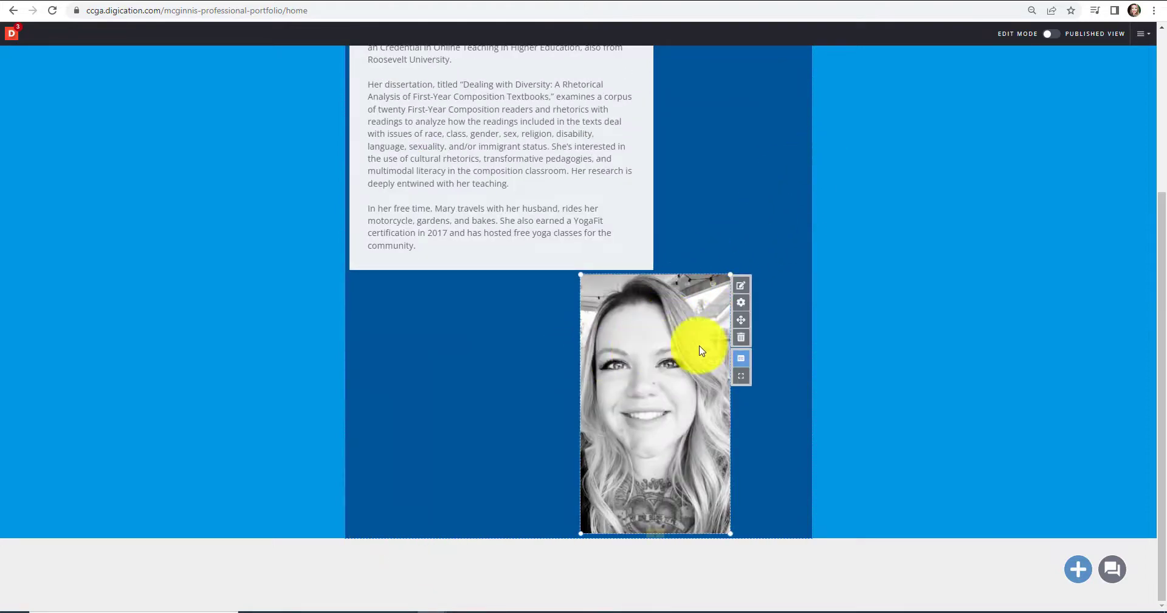
click(743, 322)
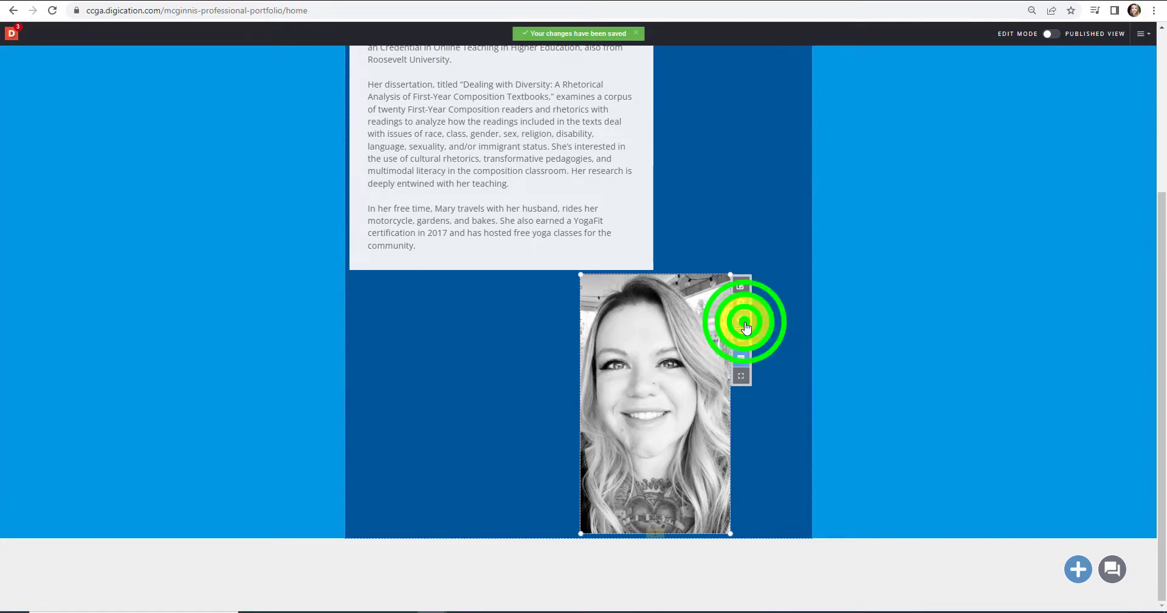
drag(657, 414, 733, 195)
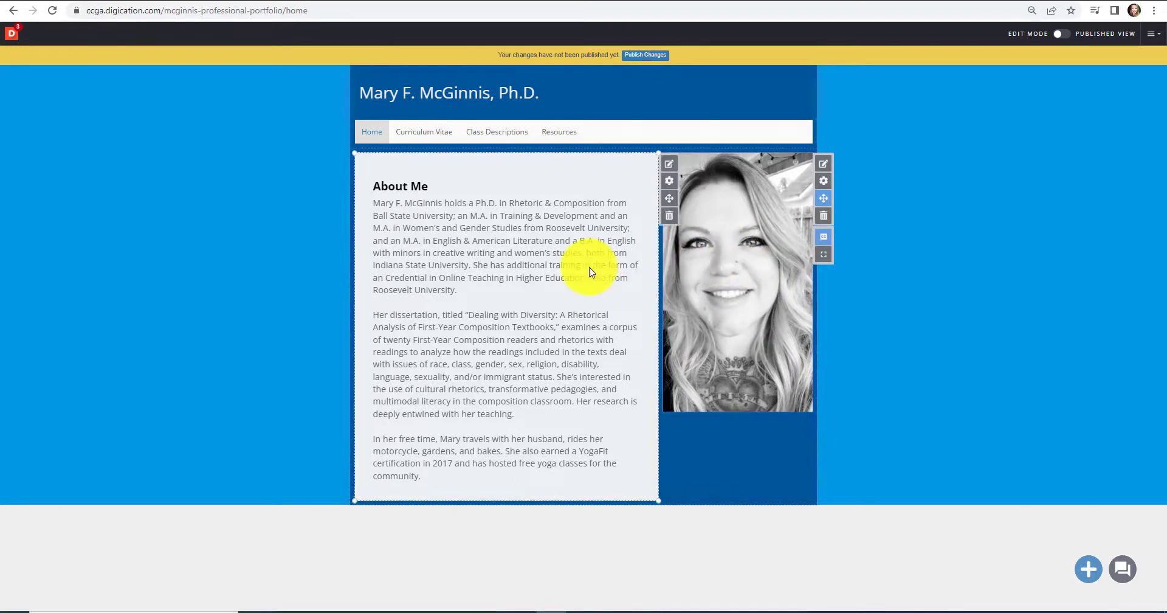
Step: Upload the CV 4.22 PDF from the Dropbox CV folder to the Curriculum Vitae page as new content
click(445, 140)
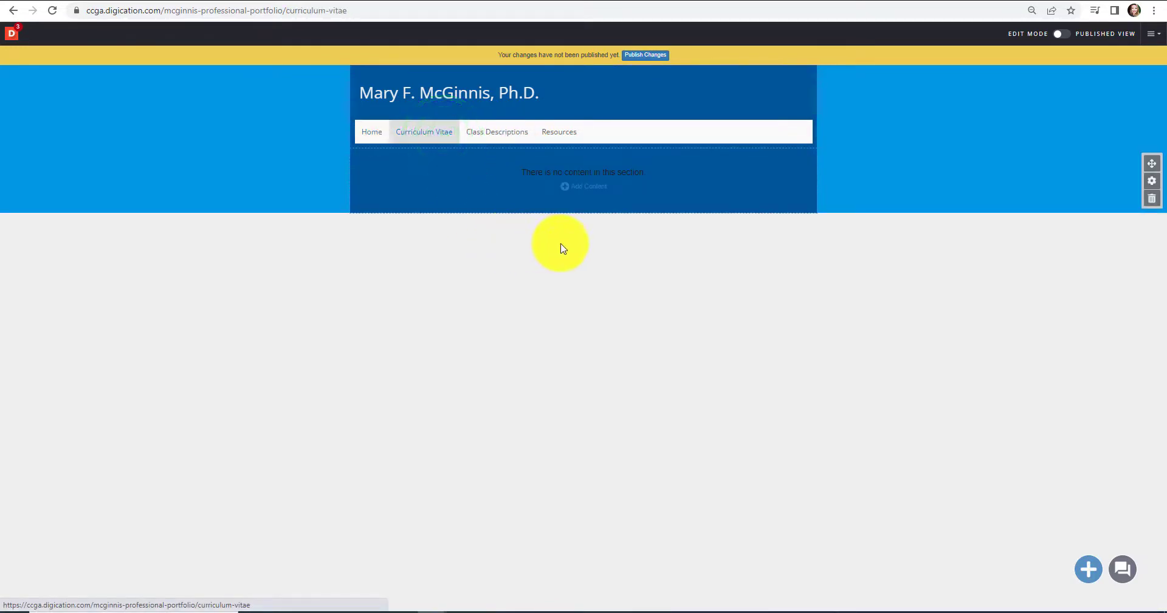
click(599, 190)
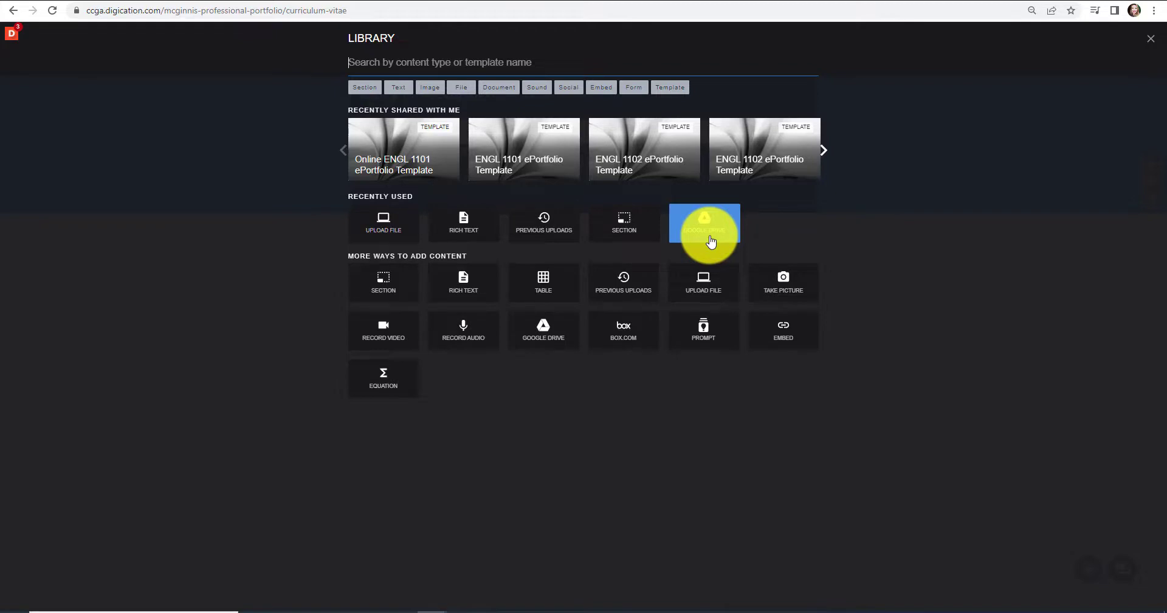
click(403, 241)
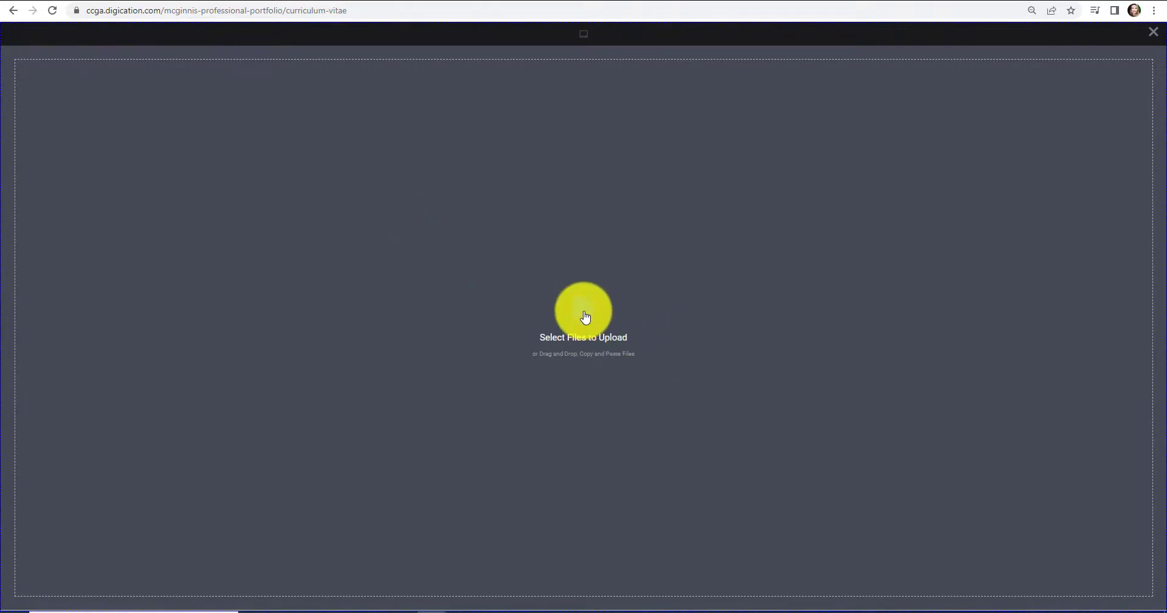
click(585, 315)
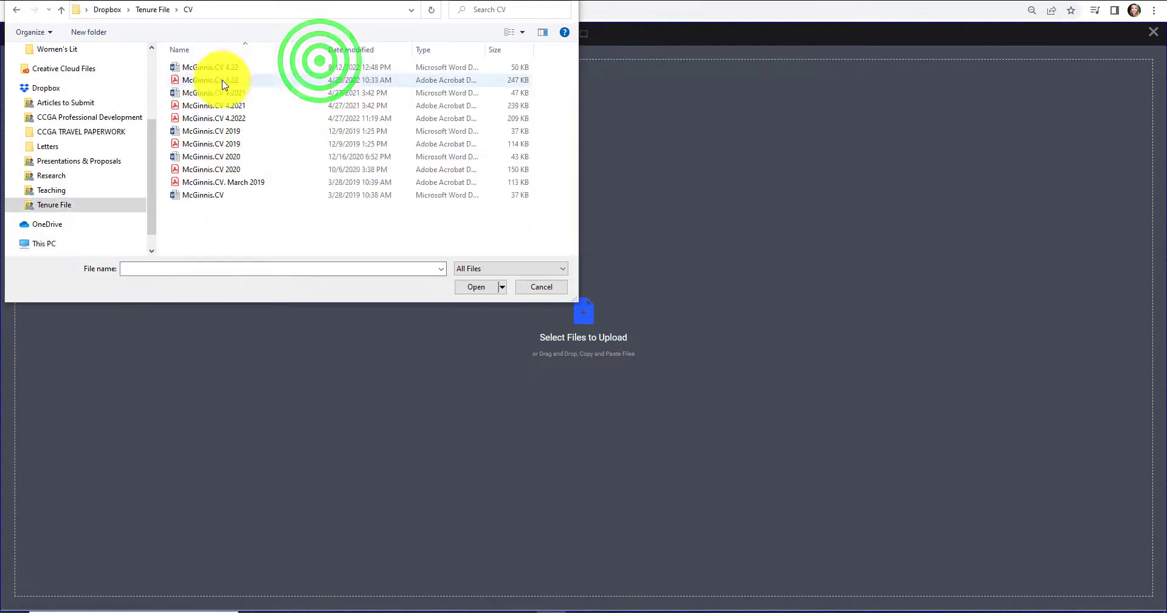
double_click(220, 79)
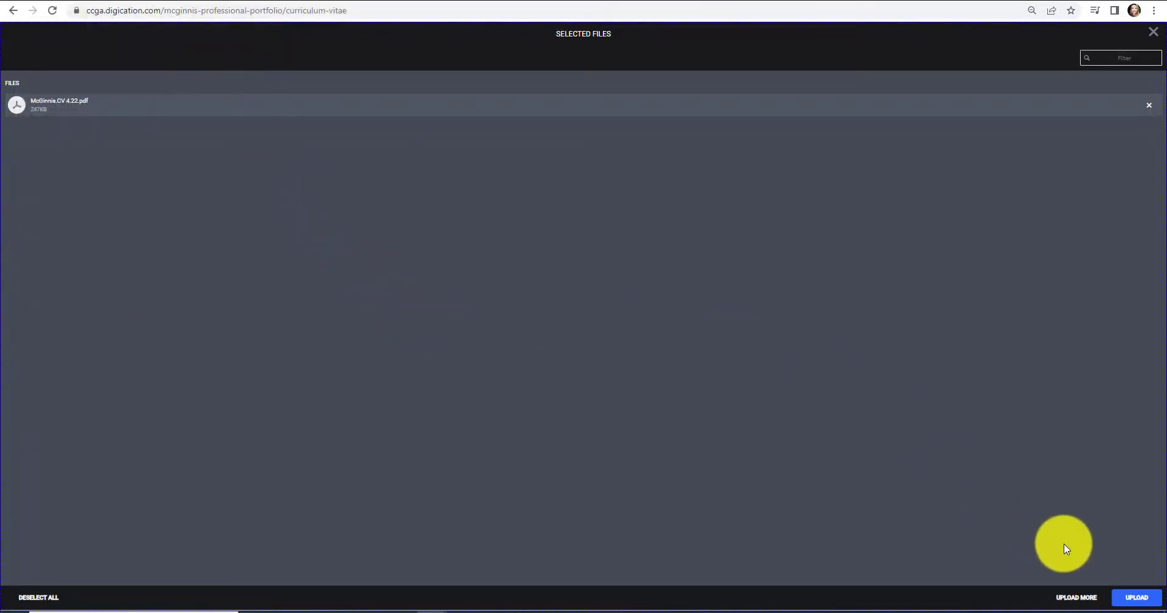
click(1134, 600)
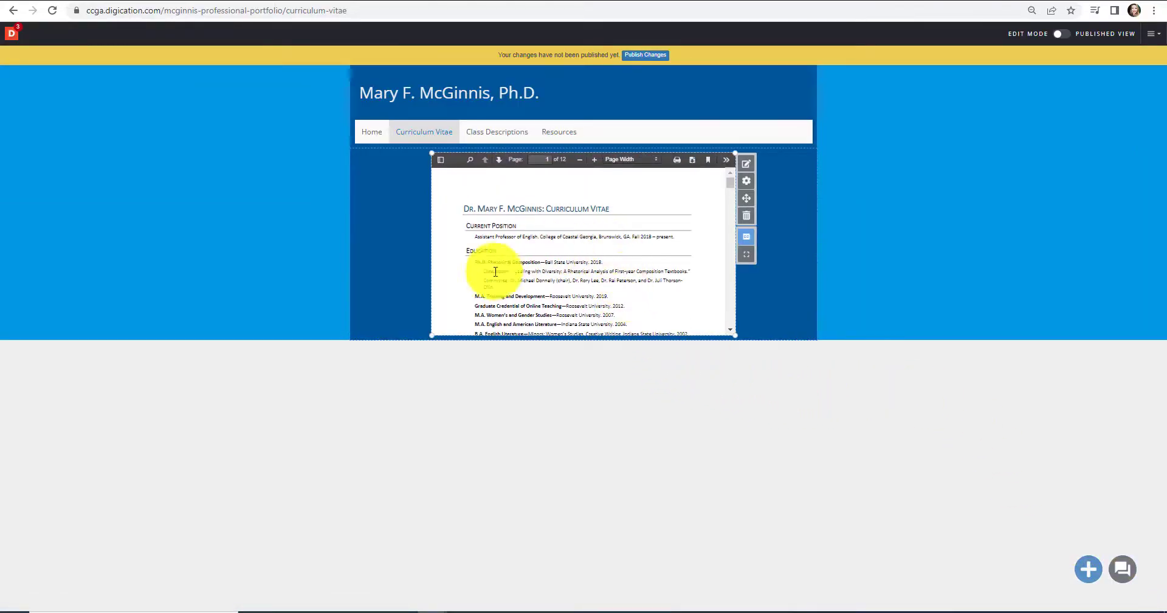
Step: Widen the embedded CV document to the full width of its section and extend it downward to show most of a page
click(439, 294)
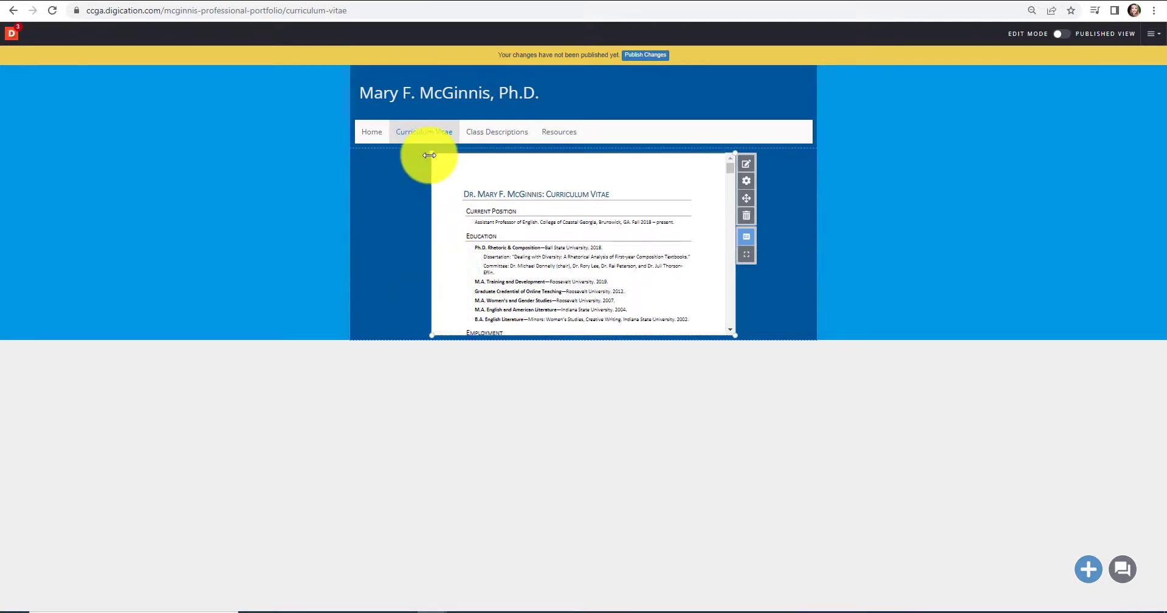
drag(429, 156, 363, 155)
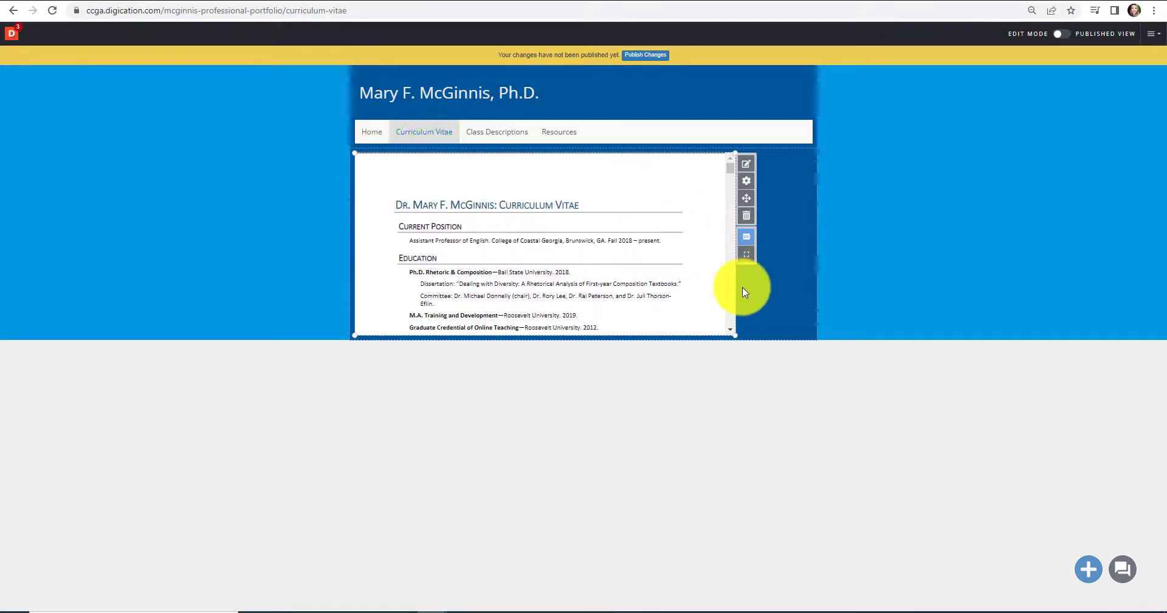
drag(737, 288, 810, 286)
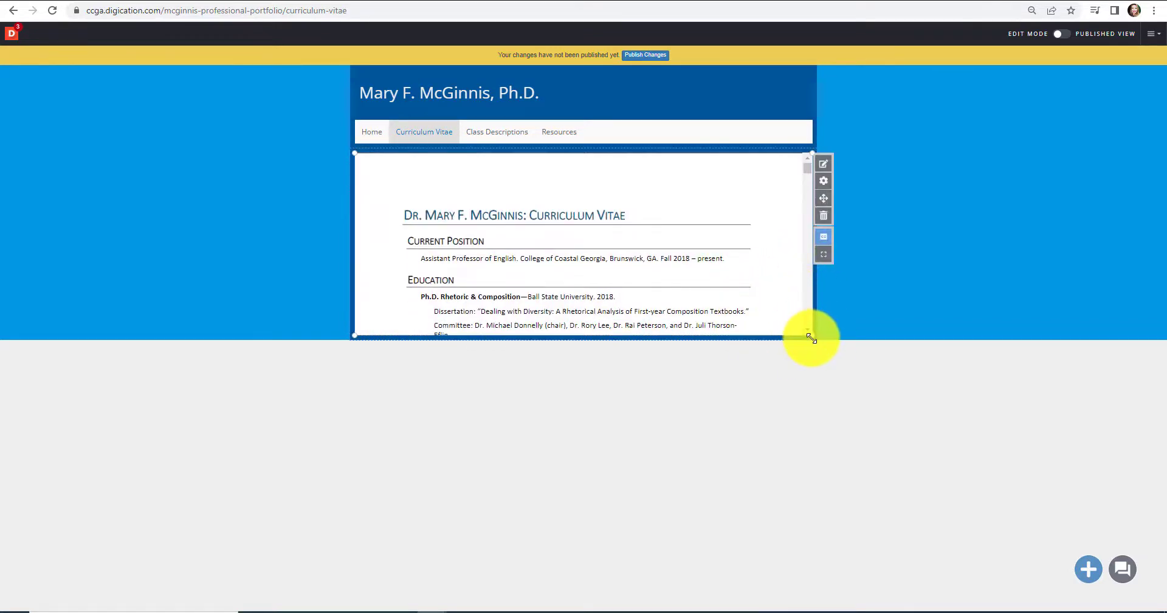
drag(812, 338, 763, 605)
scroll(935, 553, down, 1)
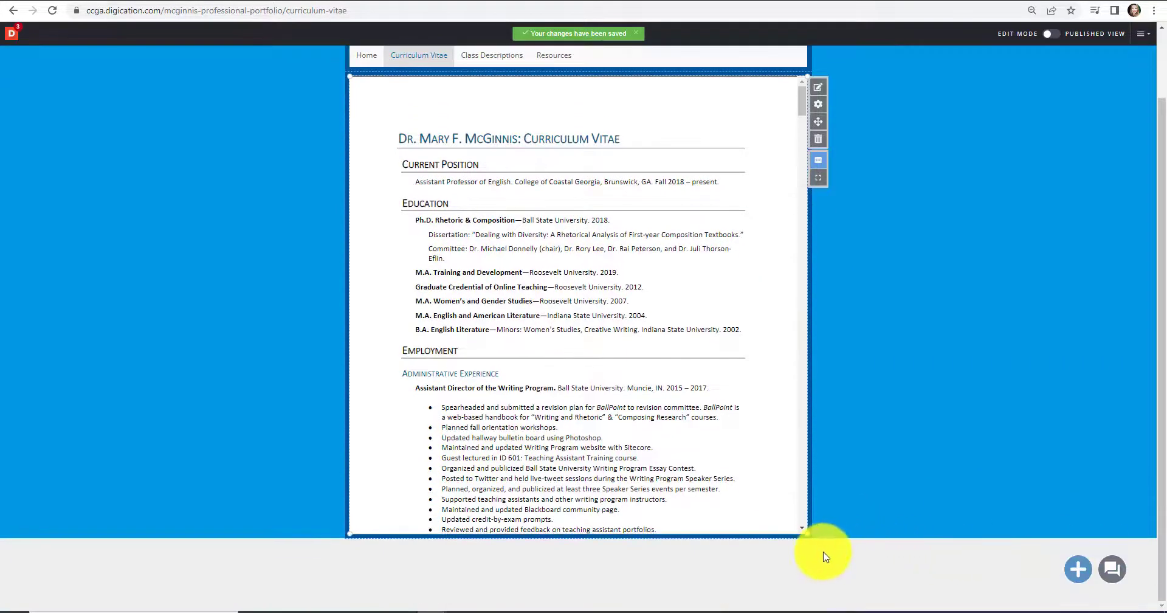
drag(808, 533, 814, 607)
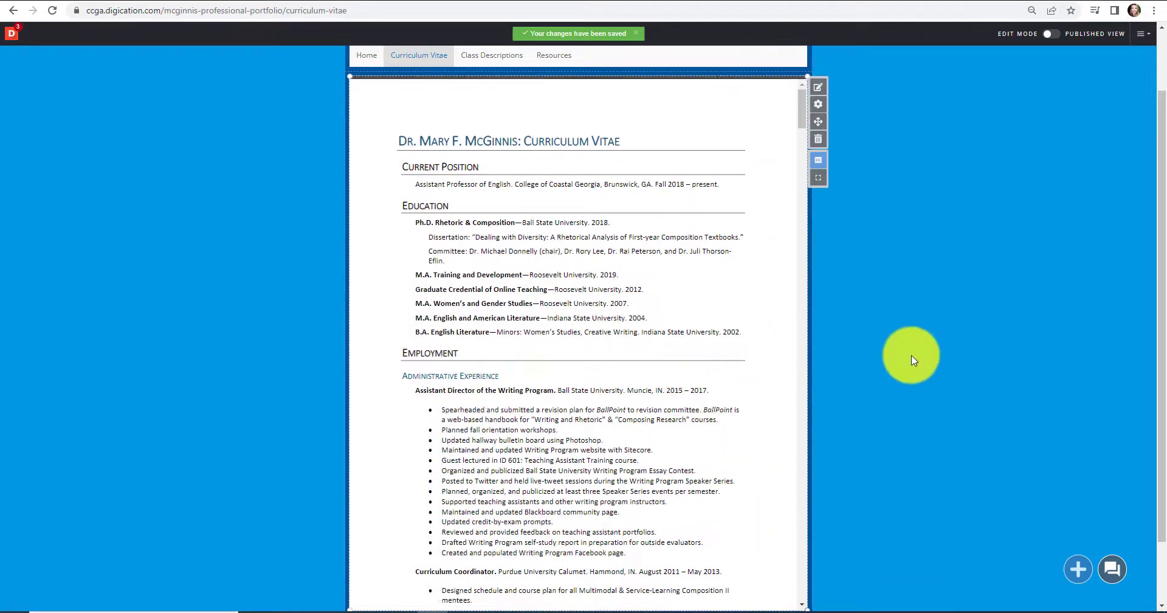
scroll(912, 360, up, 1)
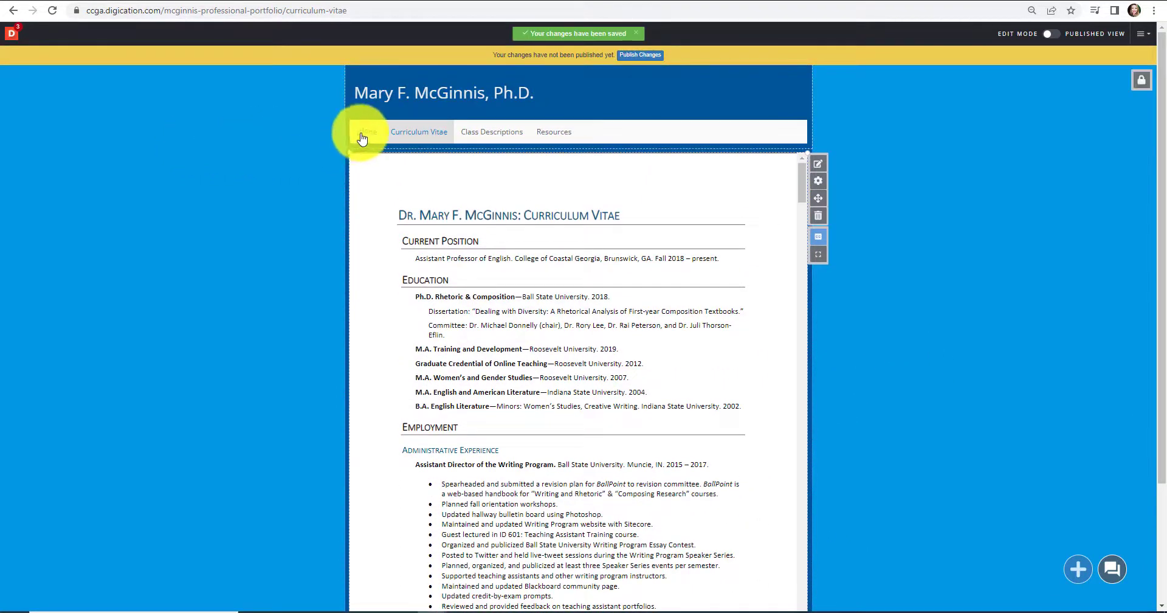
Step: Add a rich text block at the left of the Resources page listing "College of Coastal Georgia Links:" library homepage, Technology Services, D2L Support and CCGA Writing Center
click(490, 134)
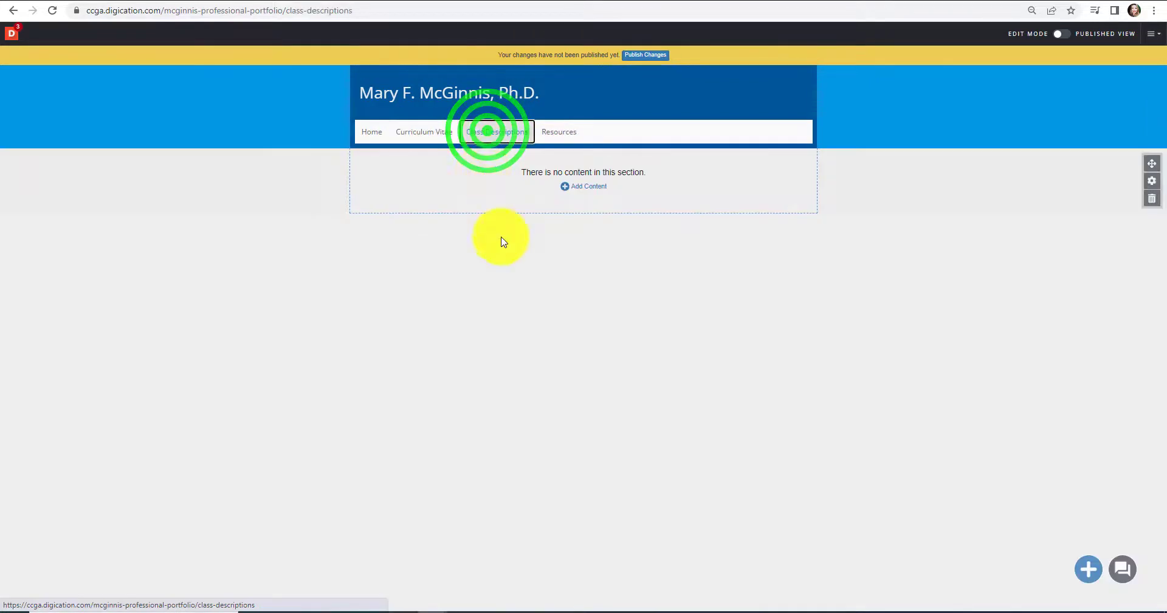
click(573, 134)
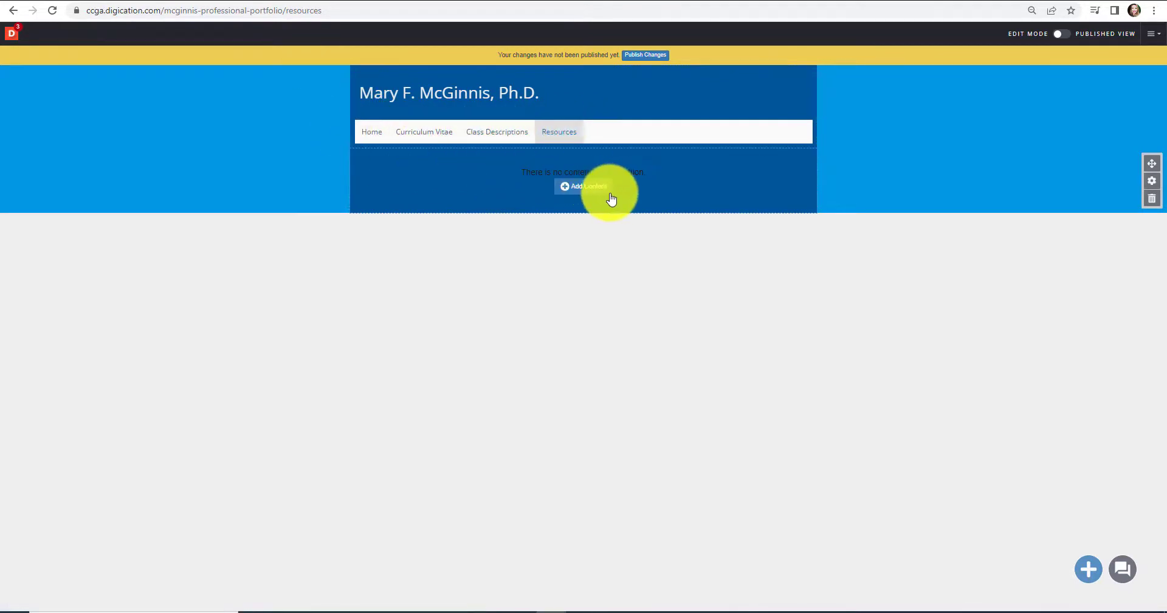
click(589, 191)
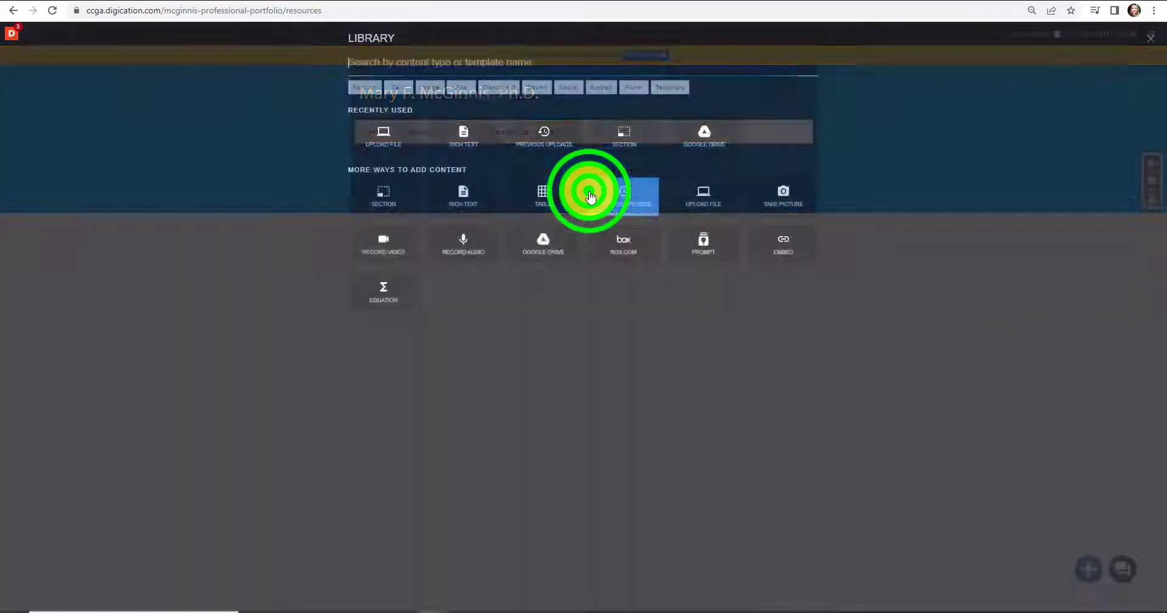
click(471, 285)
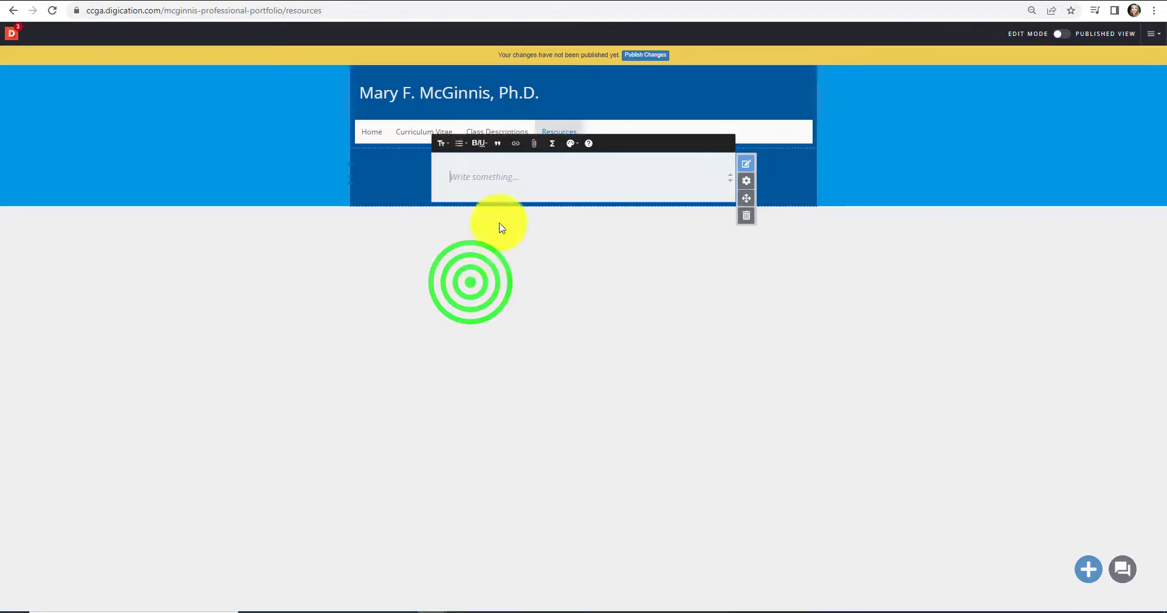
text(College of Coastal Georgia Links: College of Coastal Georgia Library Homepage Technology Services (Hardware/software support and media tutorials) D2L Support CCGA Writing Center)
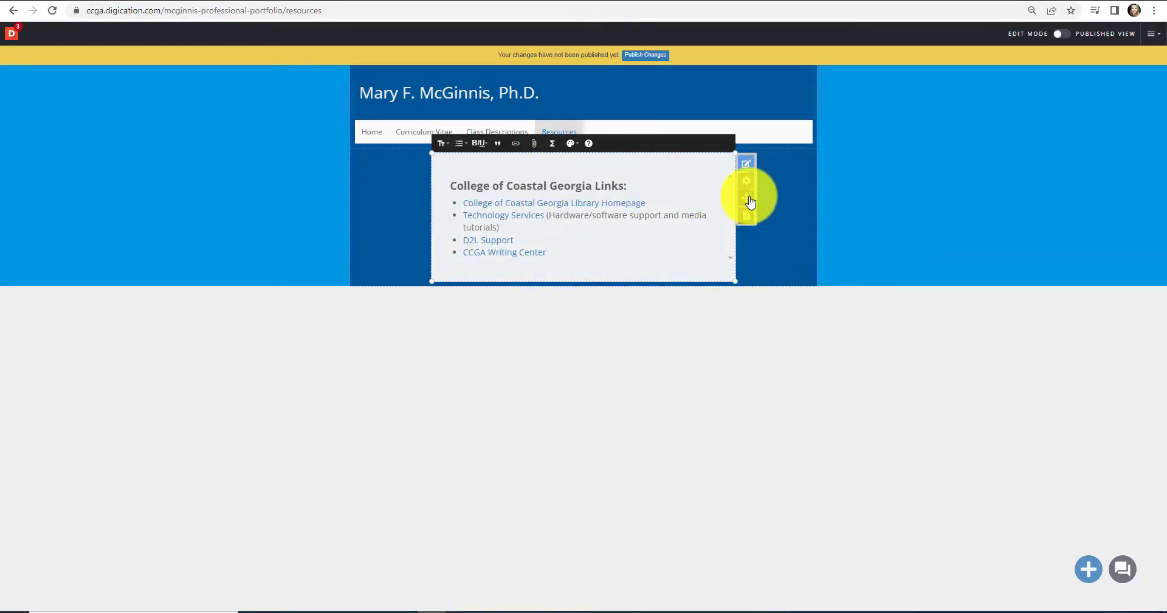
drag(751, 202, 532, 243)
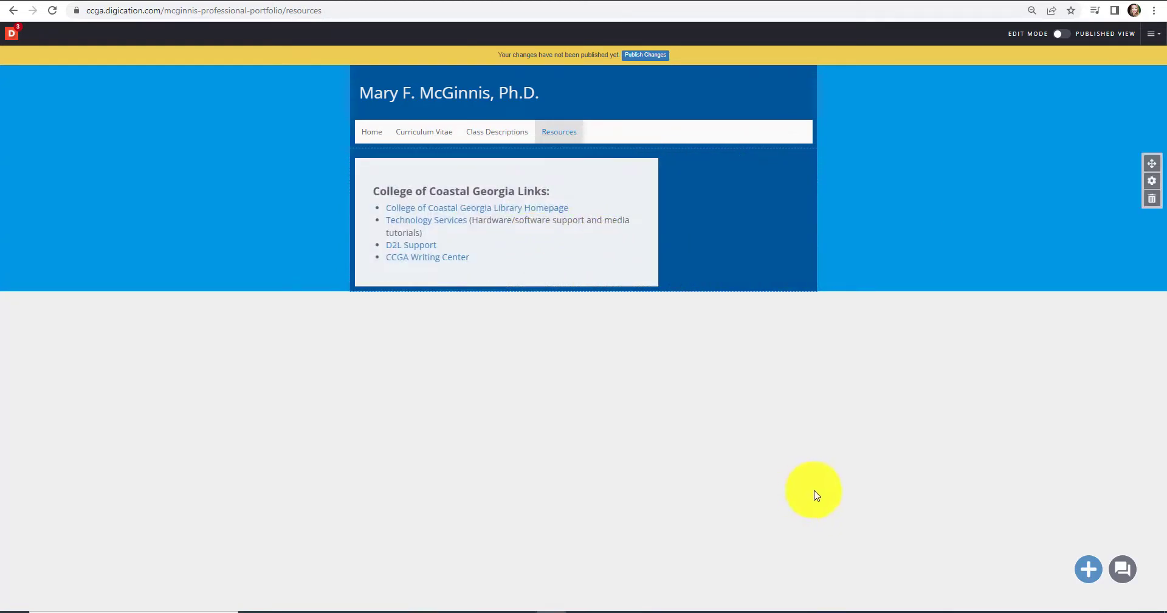
Step: Add only Dog_beach.jpg from the previous uploads to the Resources page
click(1088, 571)
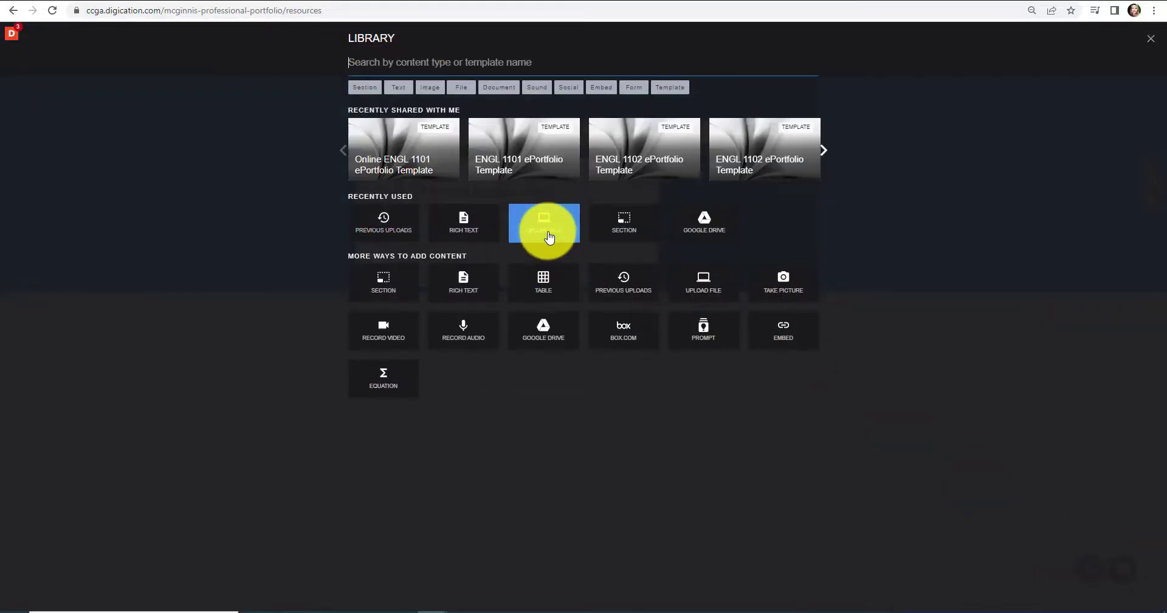
click(401, 242)
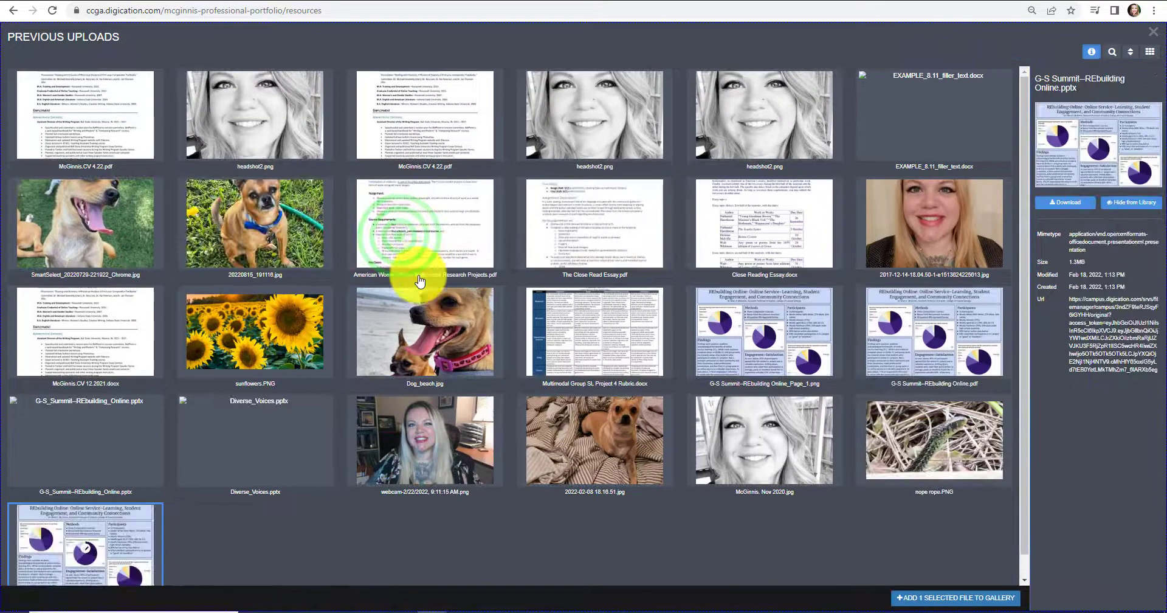
click(372, 347)
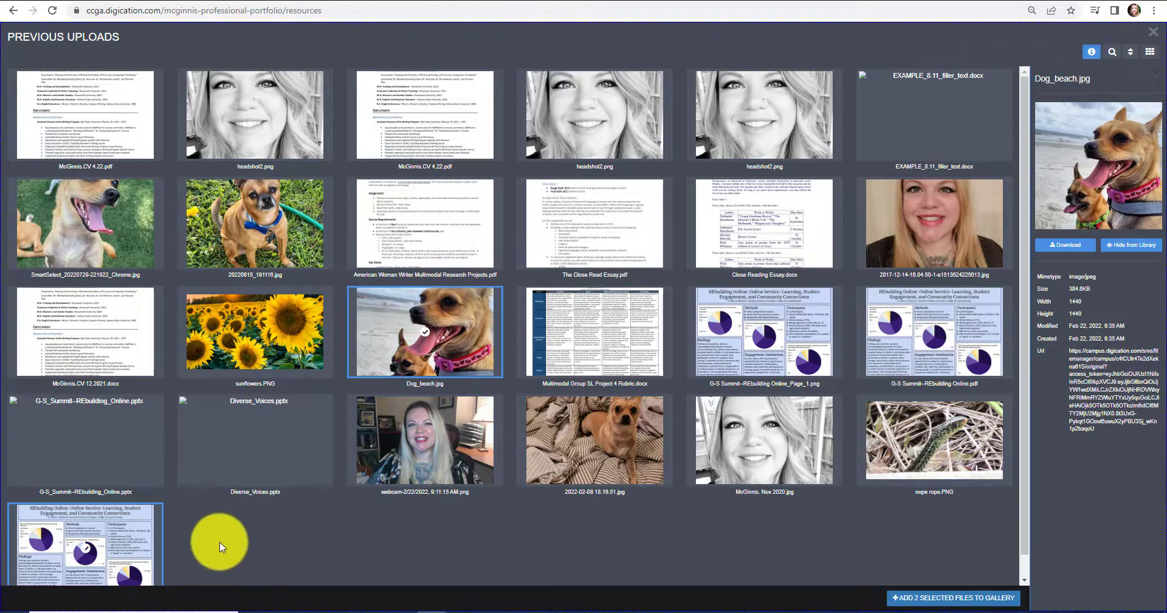
scroll(184, 528, down, 1)
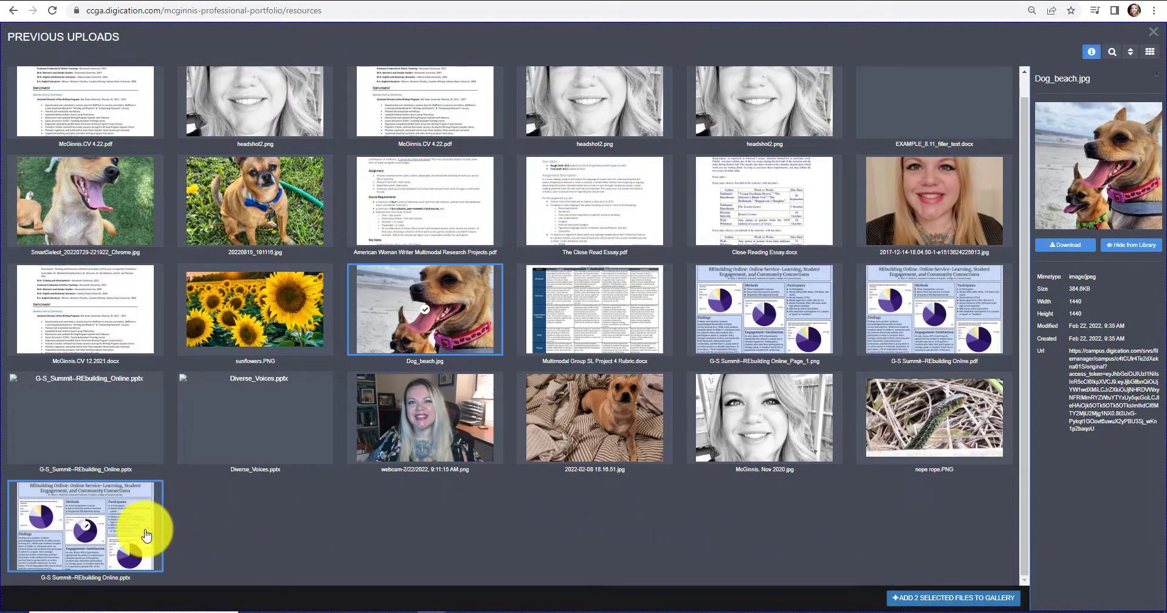
click(146, 535)
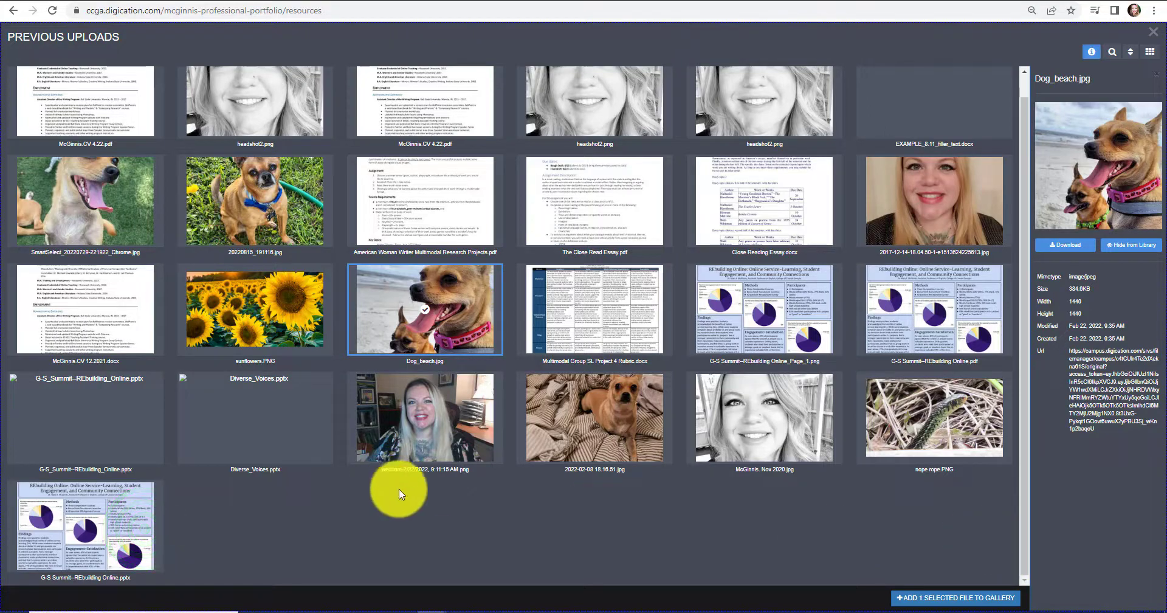
click(958, 592)
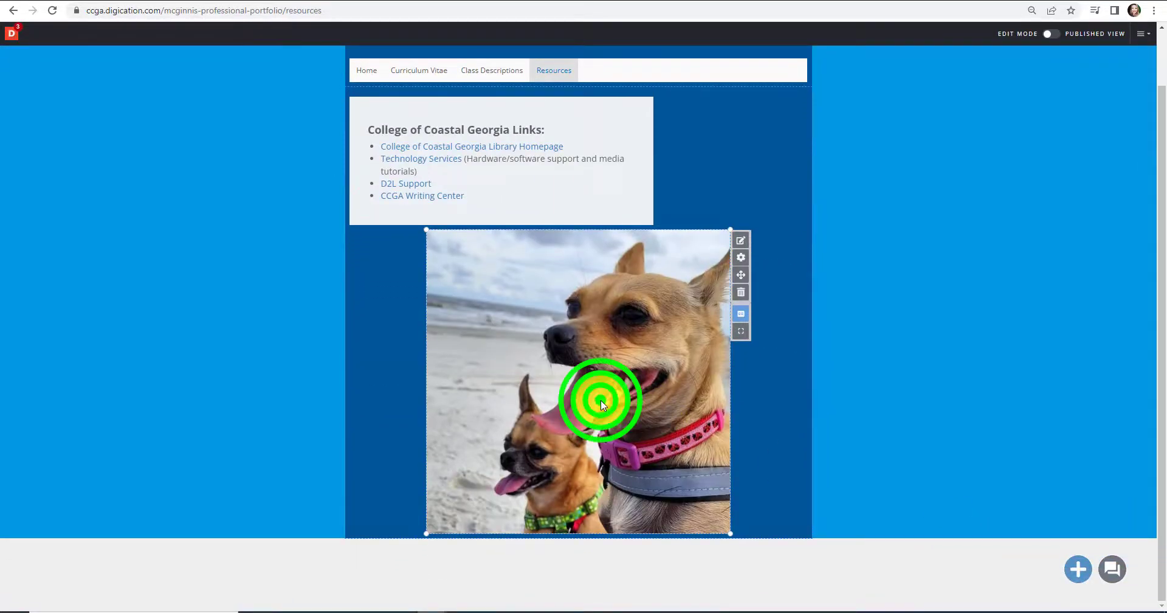
Step: Shrink the dog photo to about half its width and place it directly to the right of the links block
drag(424, 534, 584, 450)
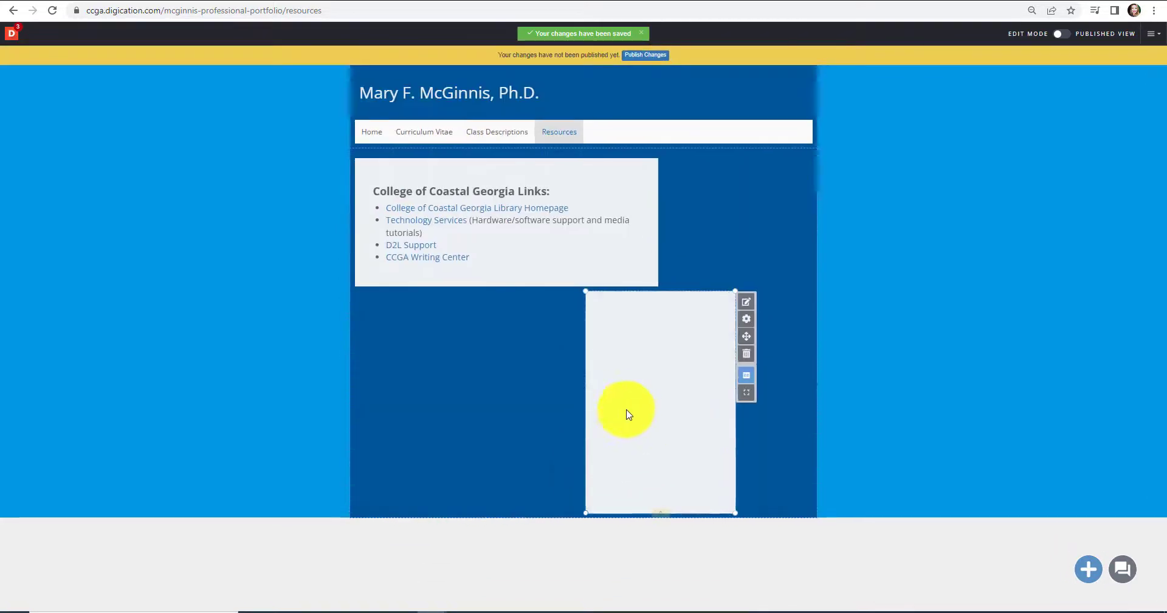
click(659, 407)
click(744, 335)
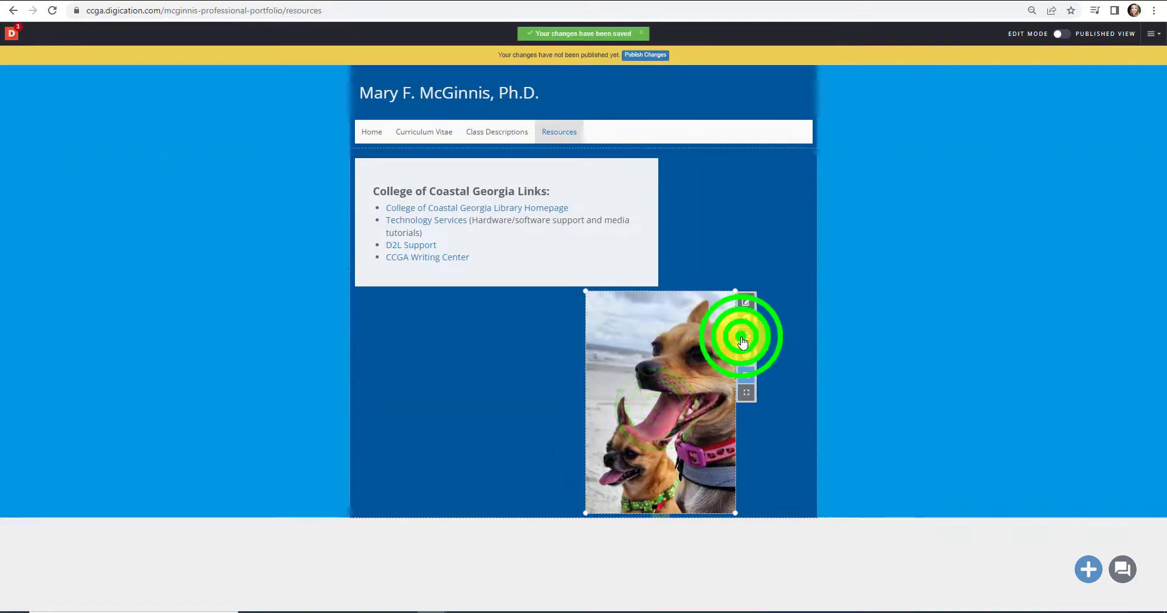
drag(651, 383, 731, 238)
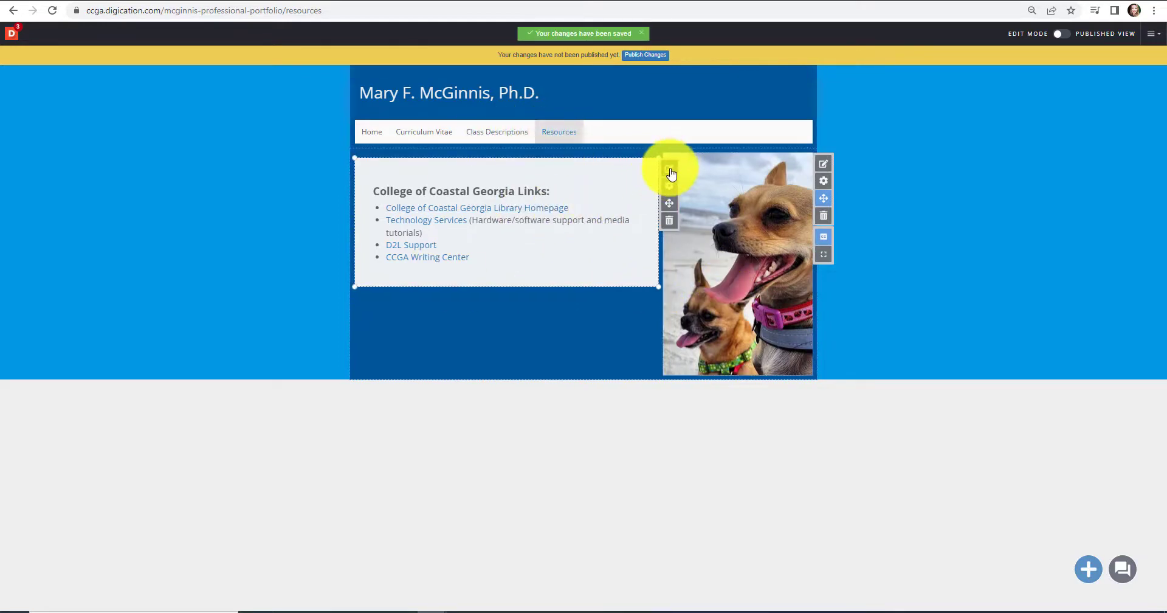
Step: Stretch the links text block so its top and bottom edges line up with the dog photo, and finish editing it
click(670, 170)
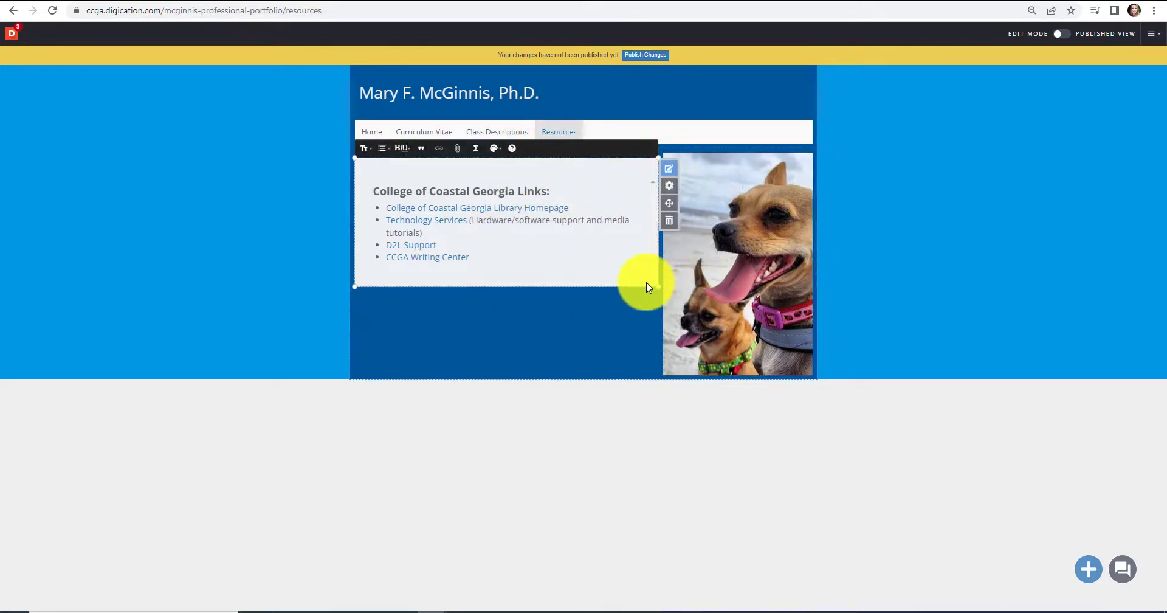
drag(646, 289, 646, 377)
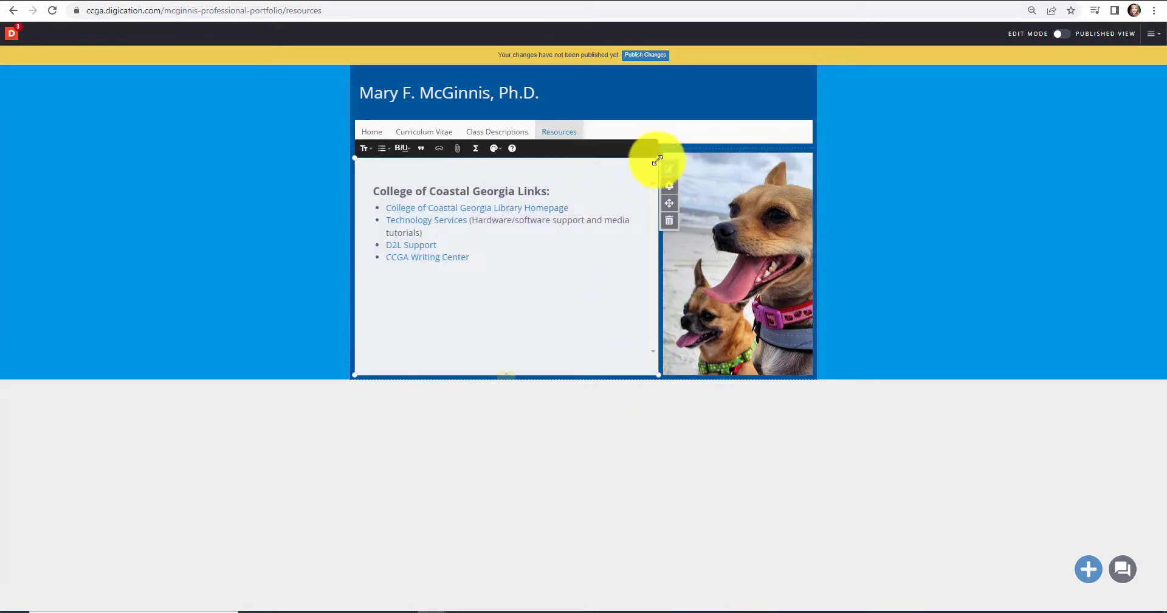
drag(656, 159, 657, 153)
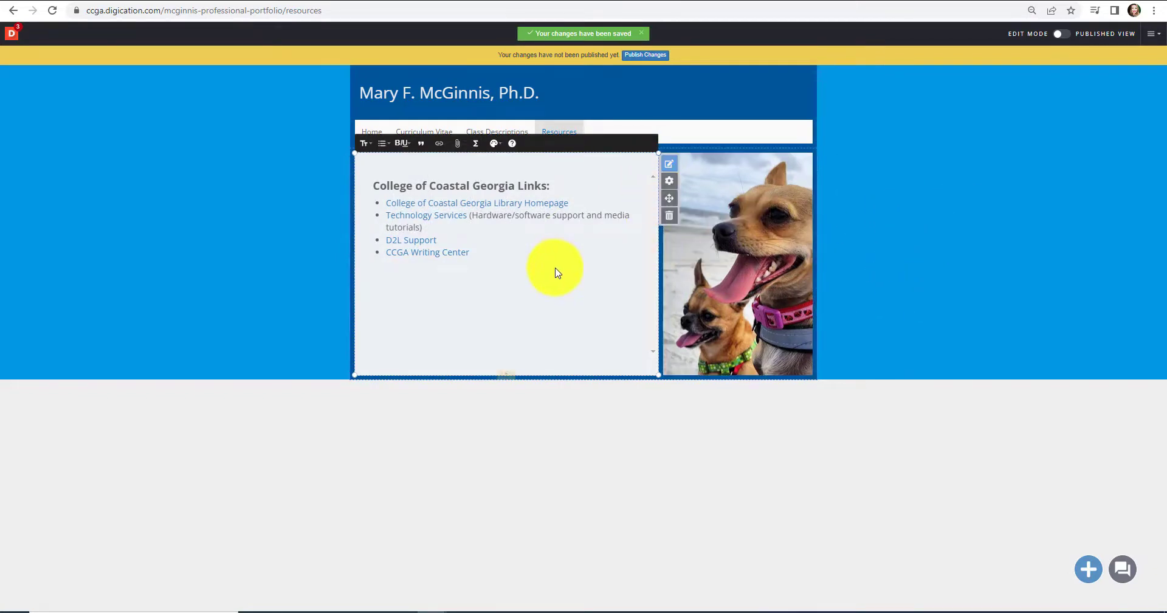
click(1060, 263)
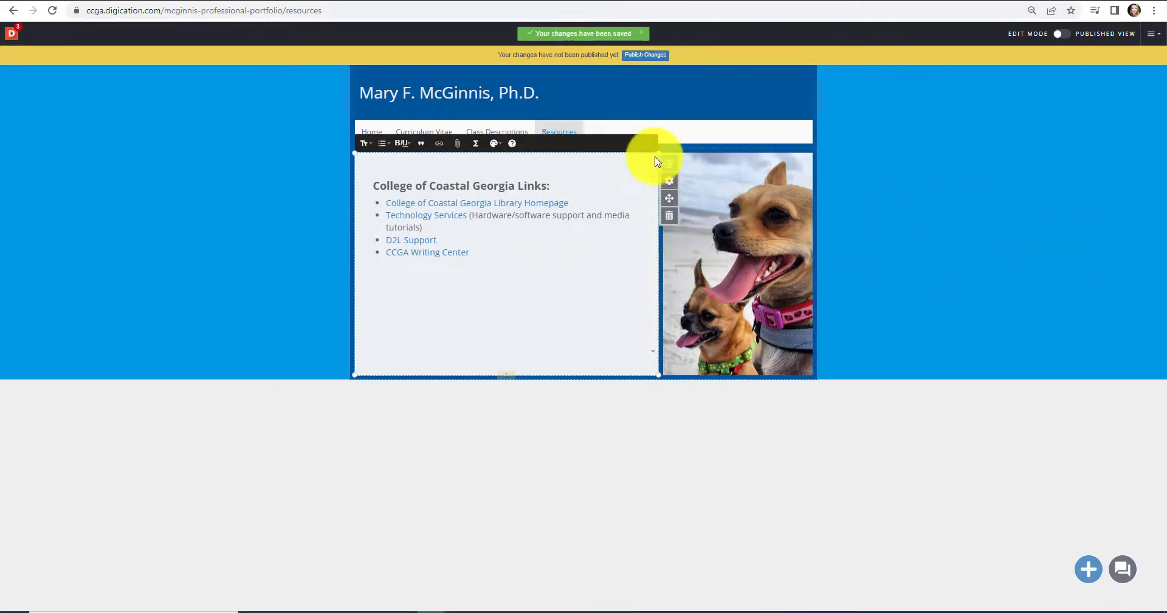
click(667, 164)
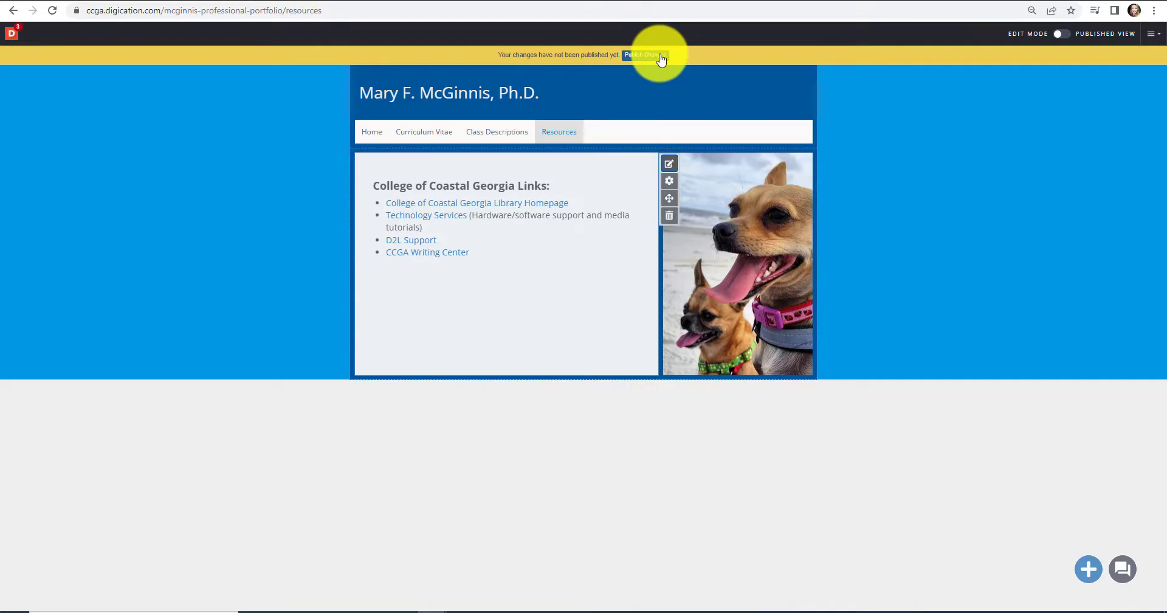
Step: Publish all pages of the ePortfolio: Home, Curriculum Vitae, Class Descriptions and Resources
click(1151, 36)
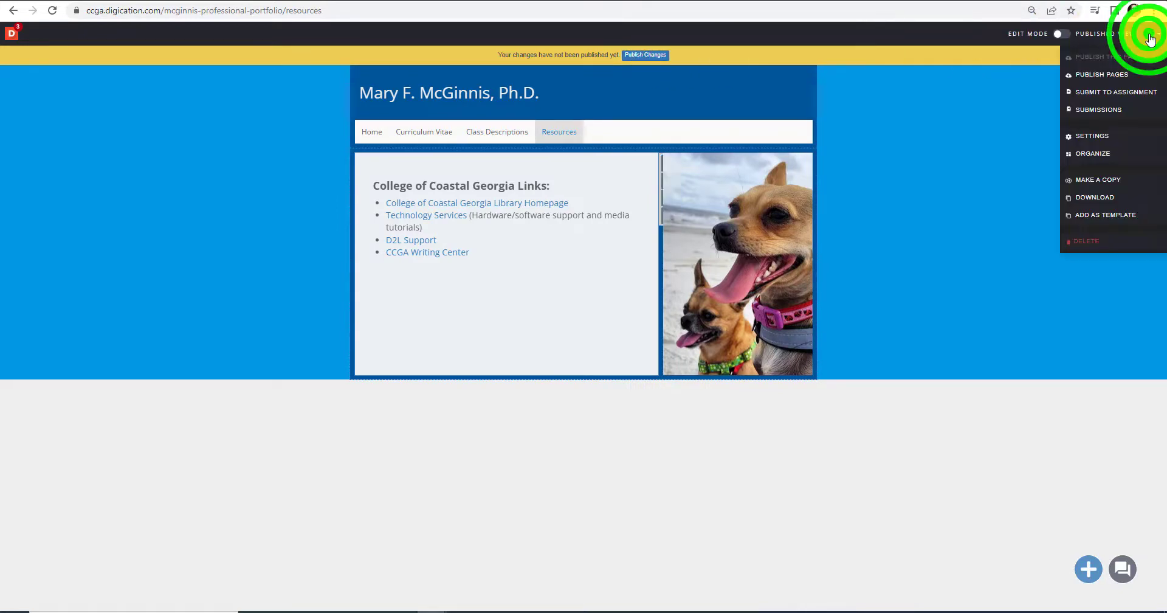
click(1119, 76)
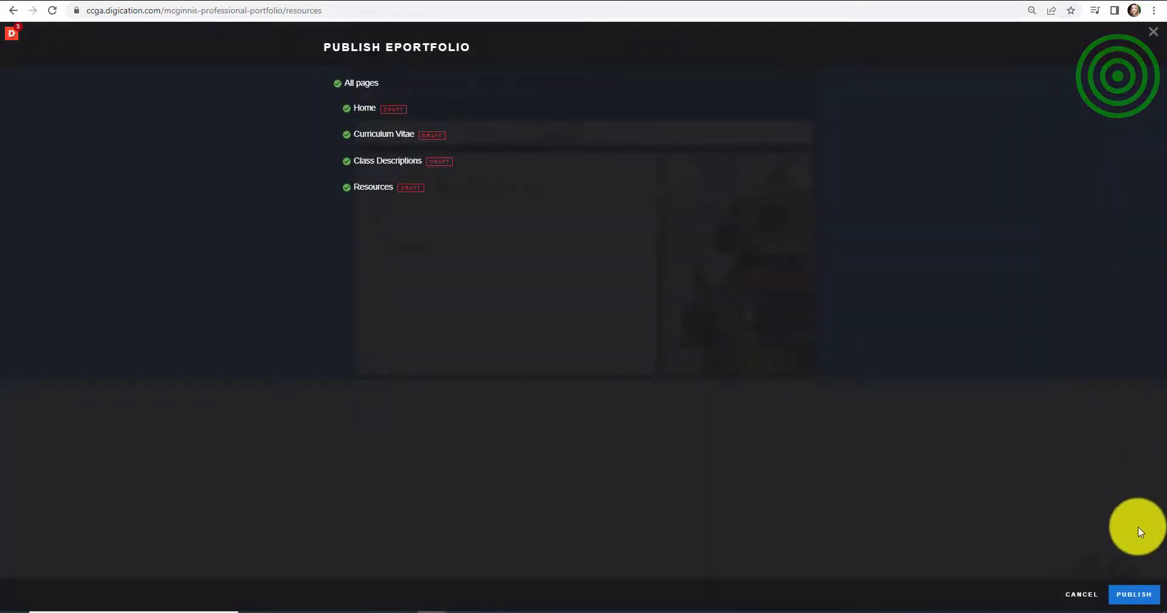
click(1145, 599)
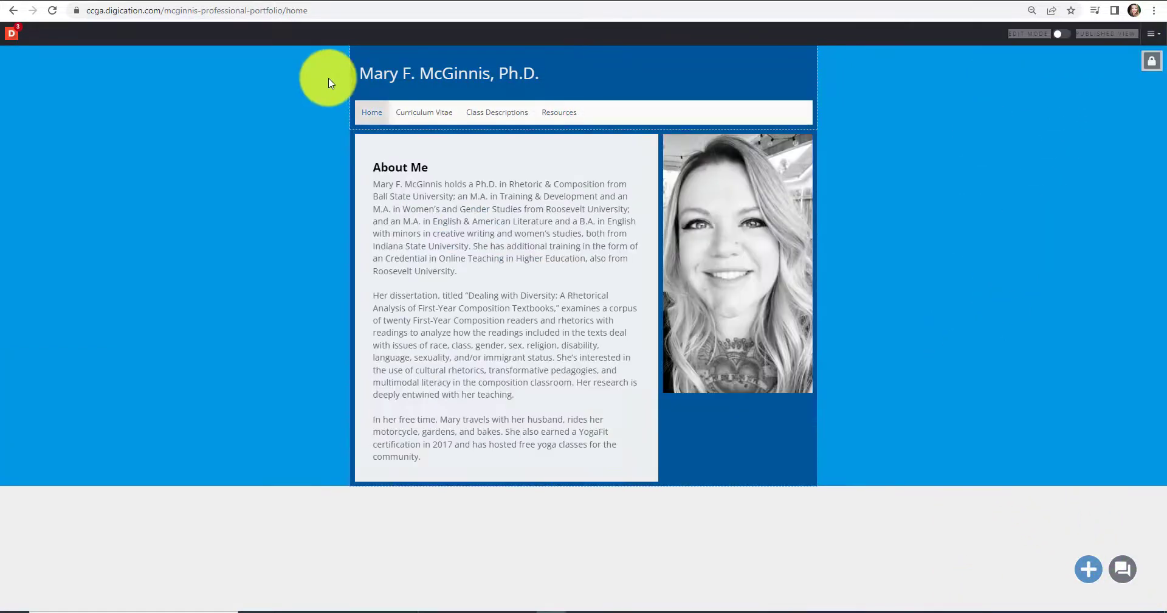
Step: Unlock the header section for editing and set its bottom layer background color to light gray
click(1152, 62)
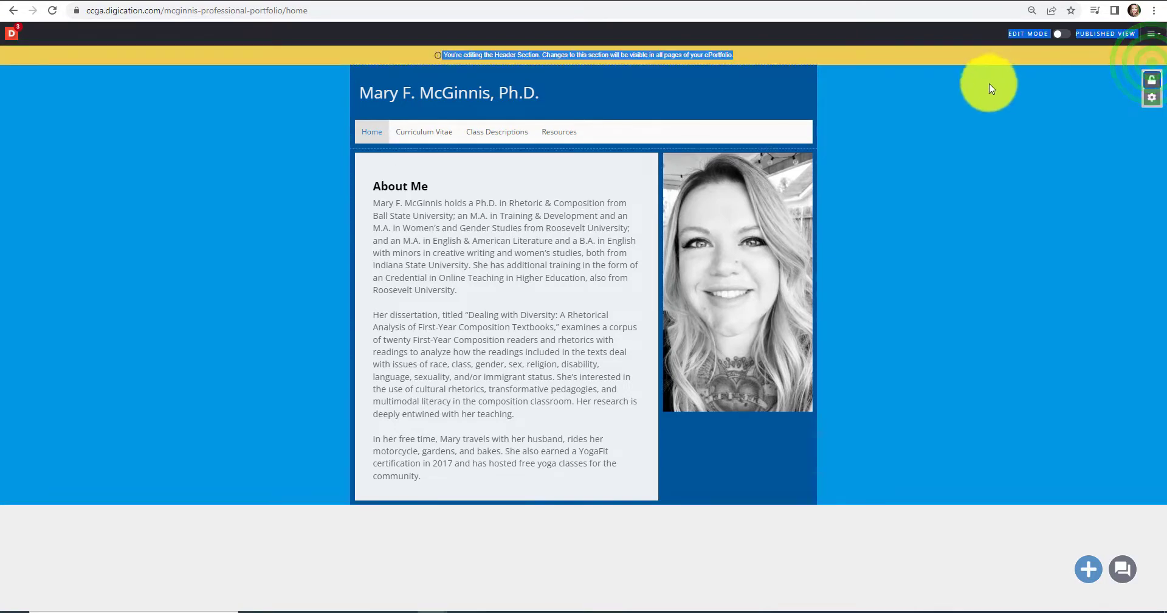
click(1154, 99)
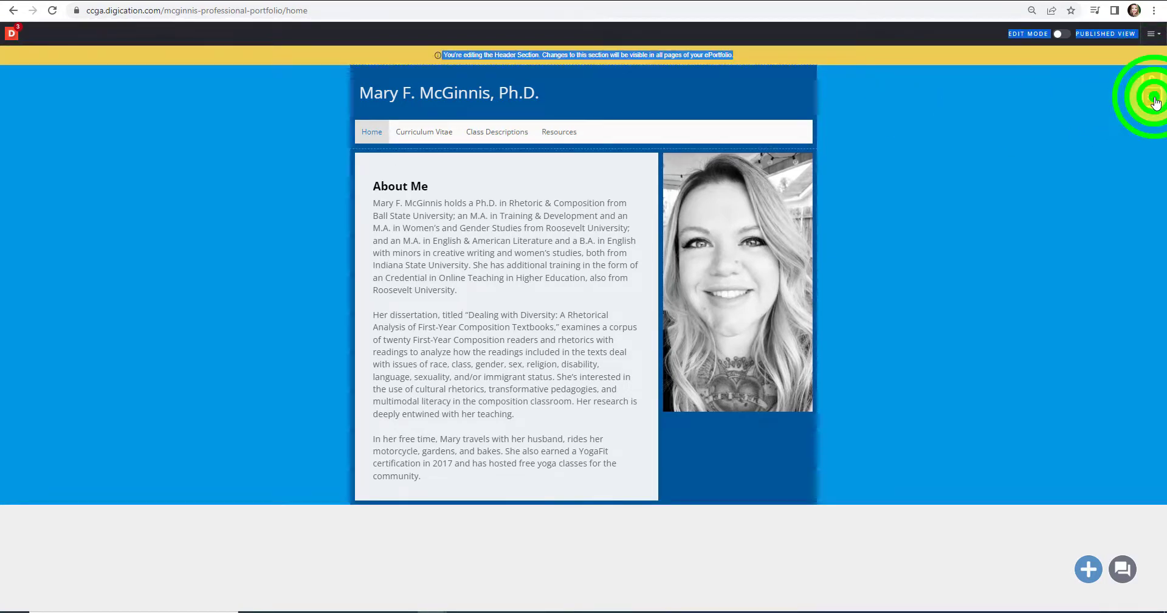
click(126, 372)
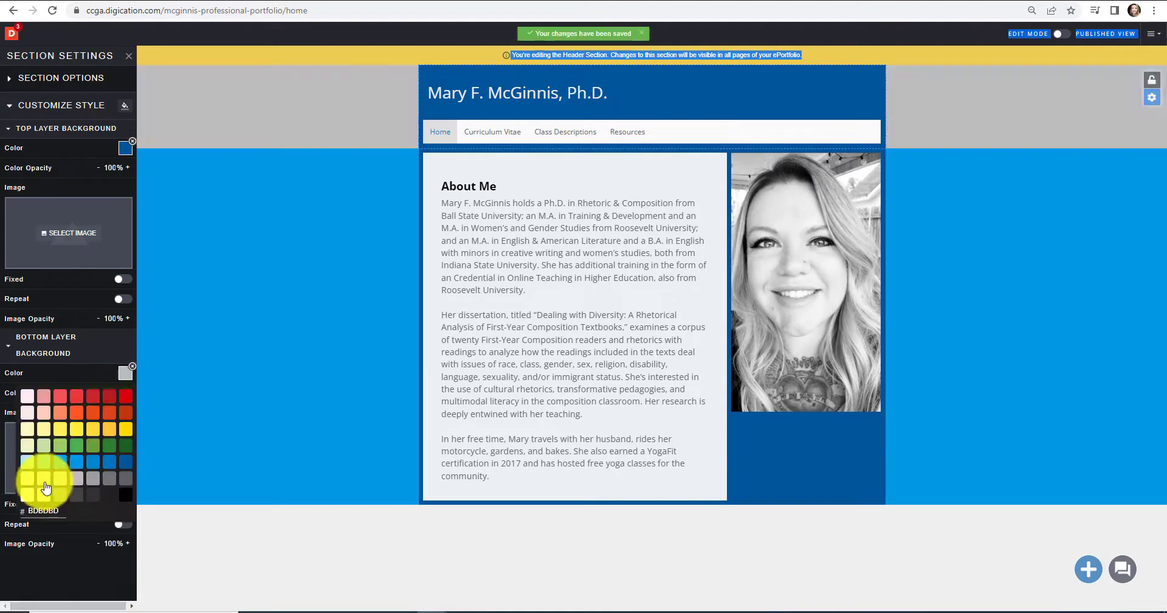
click(46, 486)
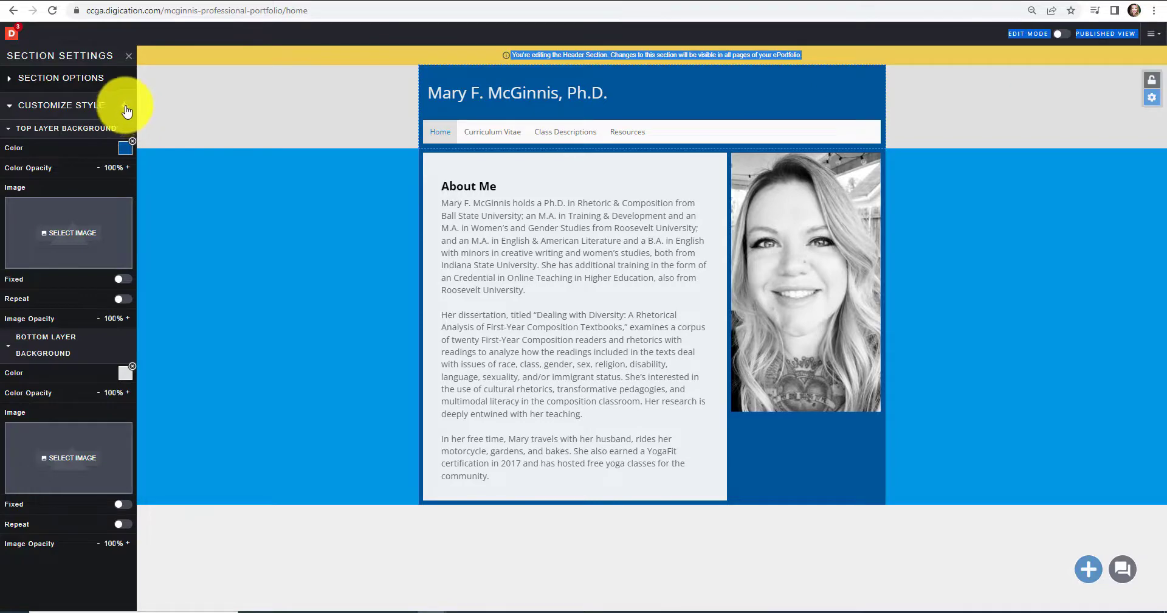
Step: Apply the header's complete section style to all existing sections on every page, and publish the changes
click(125, 108)
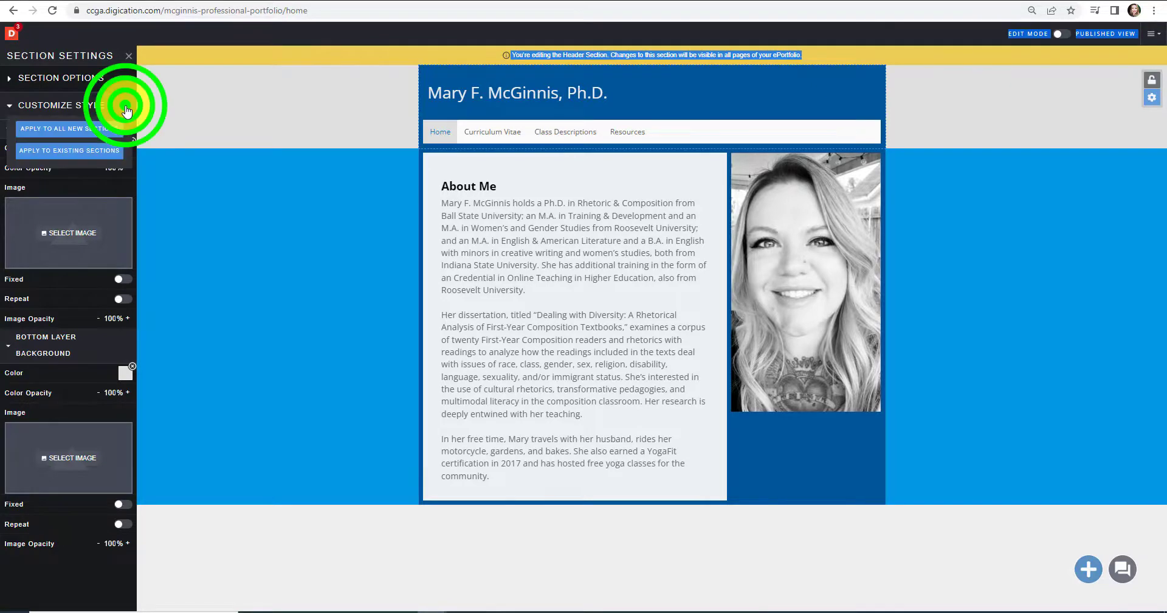
click(109, 157)
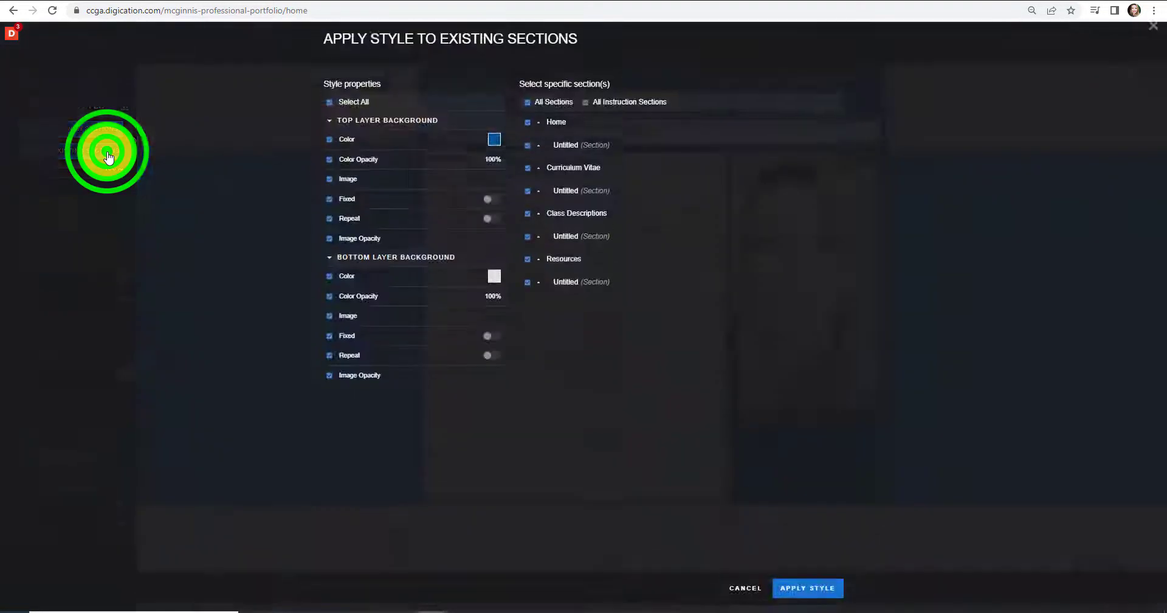
click(817, 602)
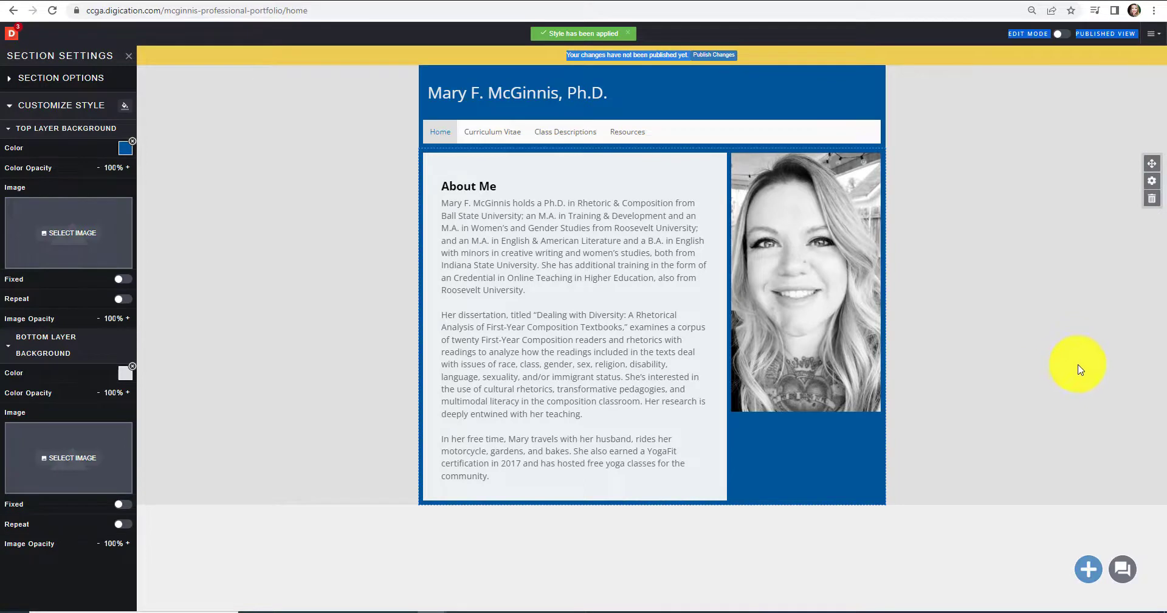
click(654, 53)
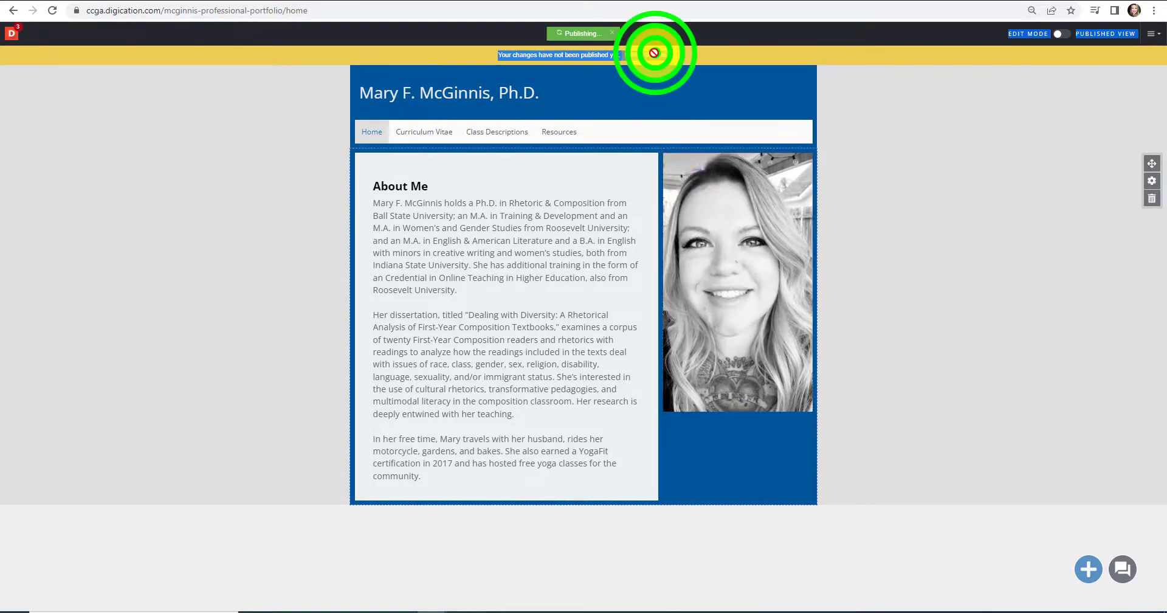